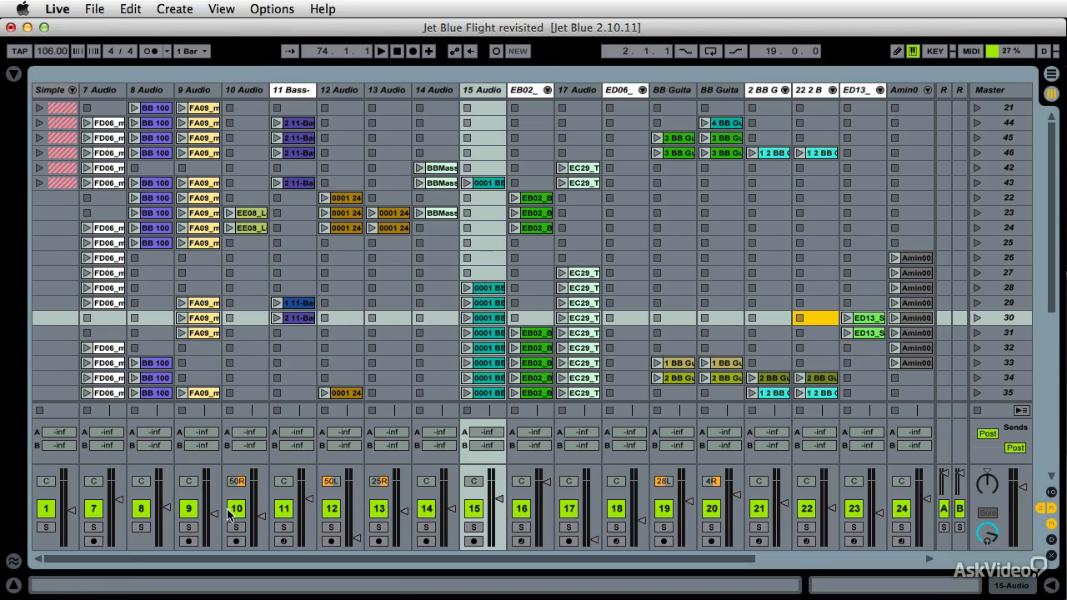
Show the browser and leave the Info View and Clip View hidden beneath the Session View.
left_click(16, 587)
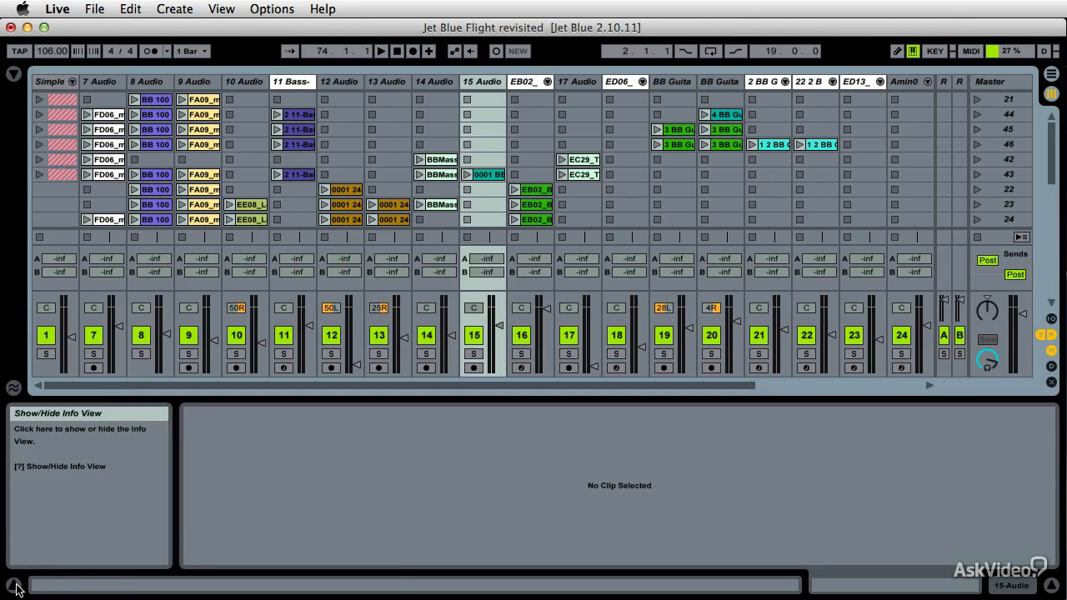
left_click(15, 74)
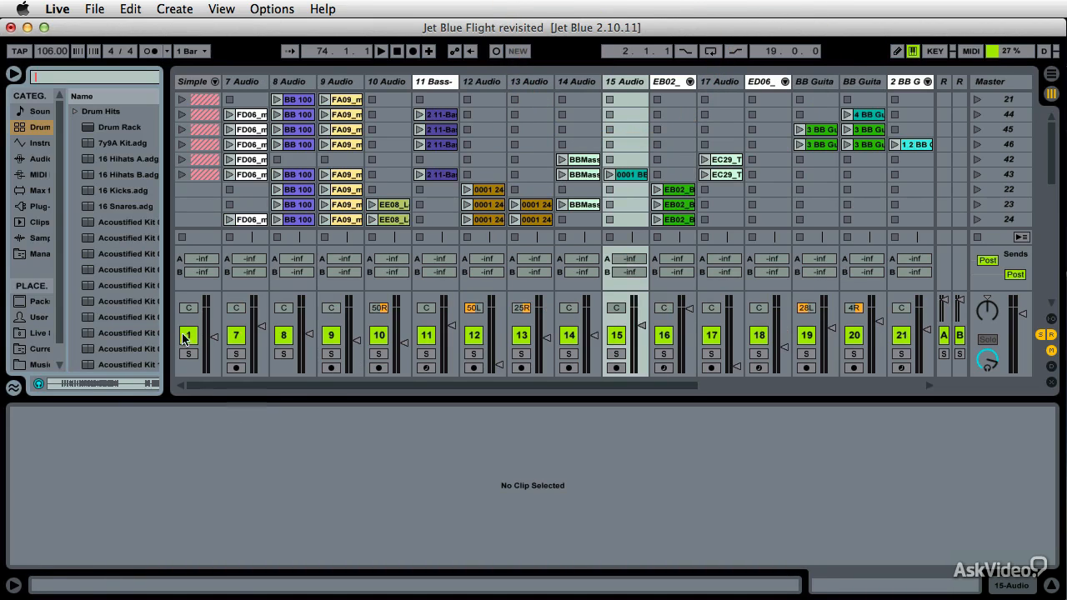
left_click(1048, 581)
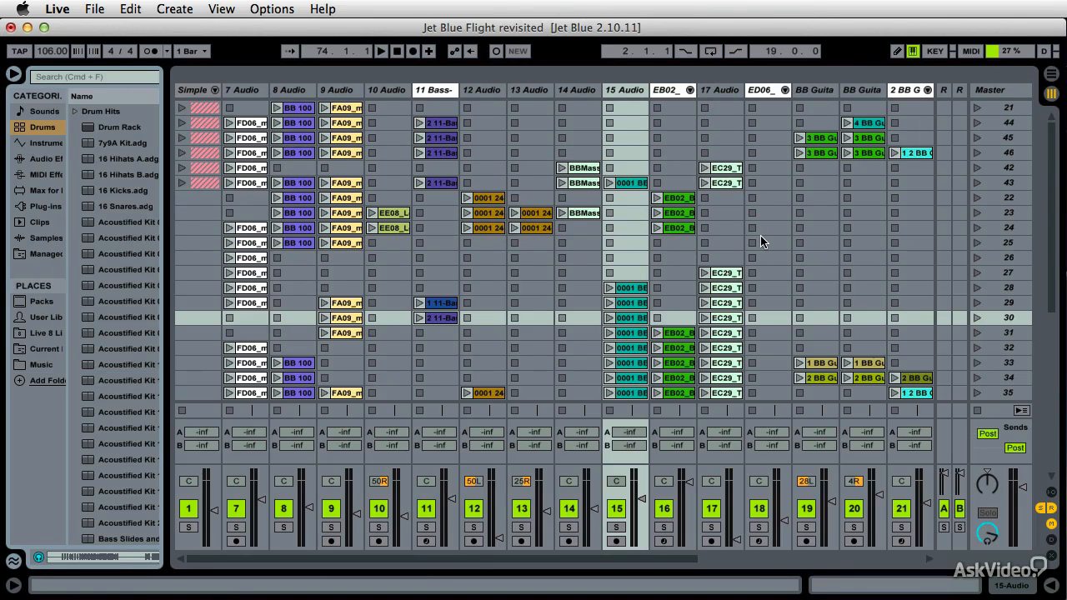
Launch scene 46 and switch to the Arrangement View.
left_click(977, 155)
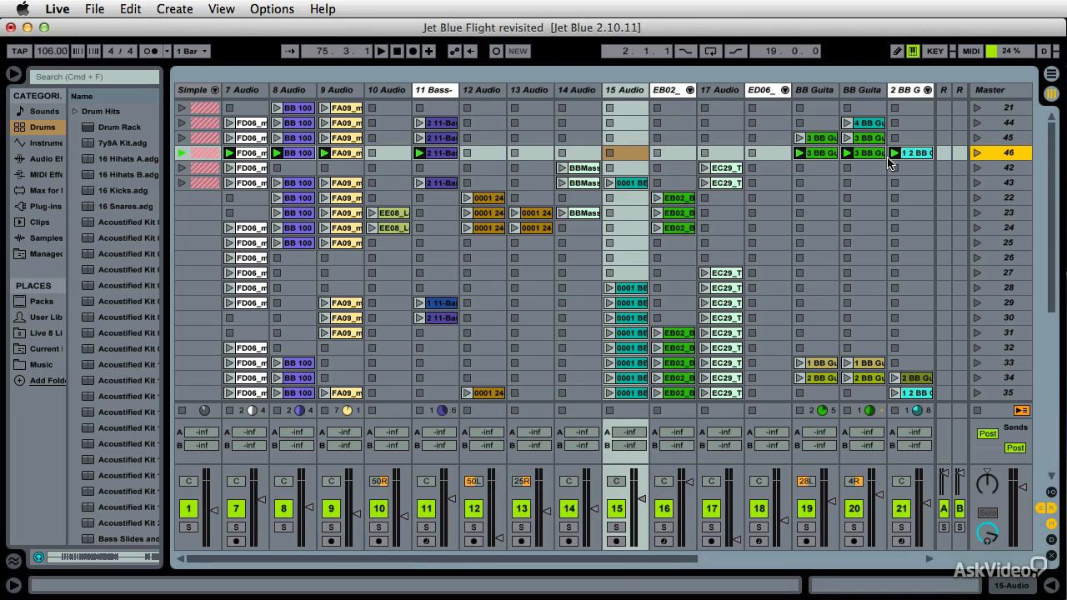
key("Tab")
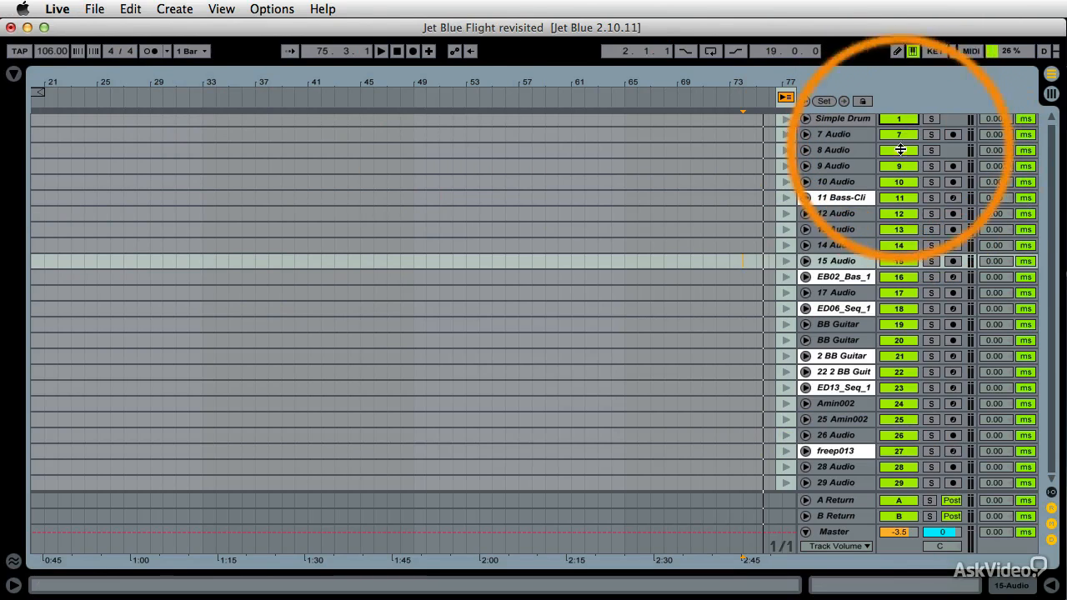
Toggle solo on and off for the Simple Drum track and record arm on and off for the 7 Audio track.
left_click(931, 119)
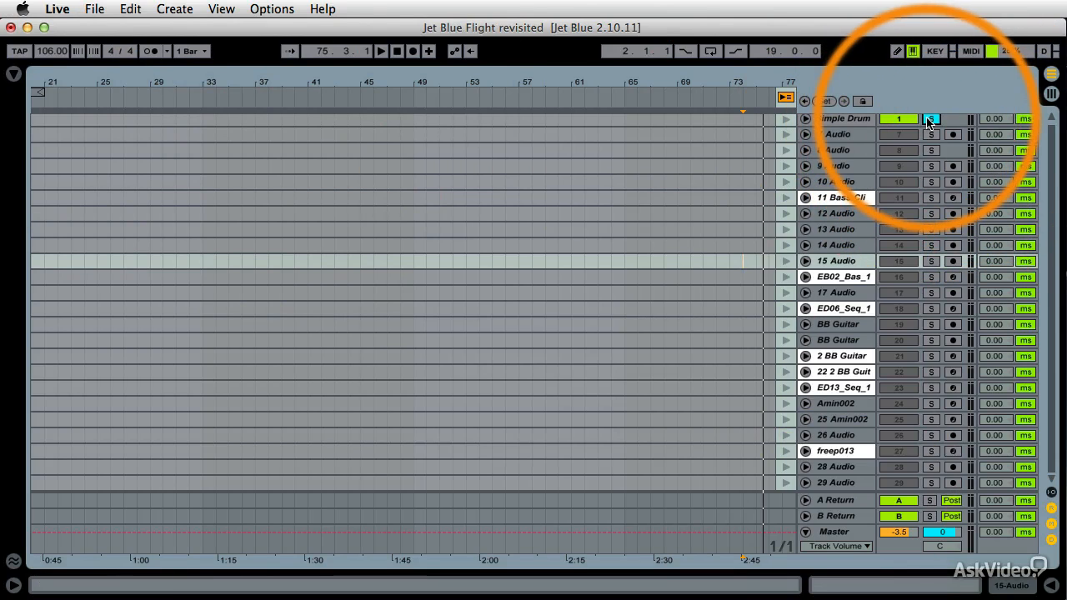
left_click(931, 119)
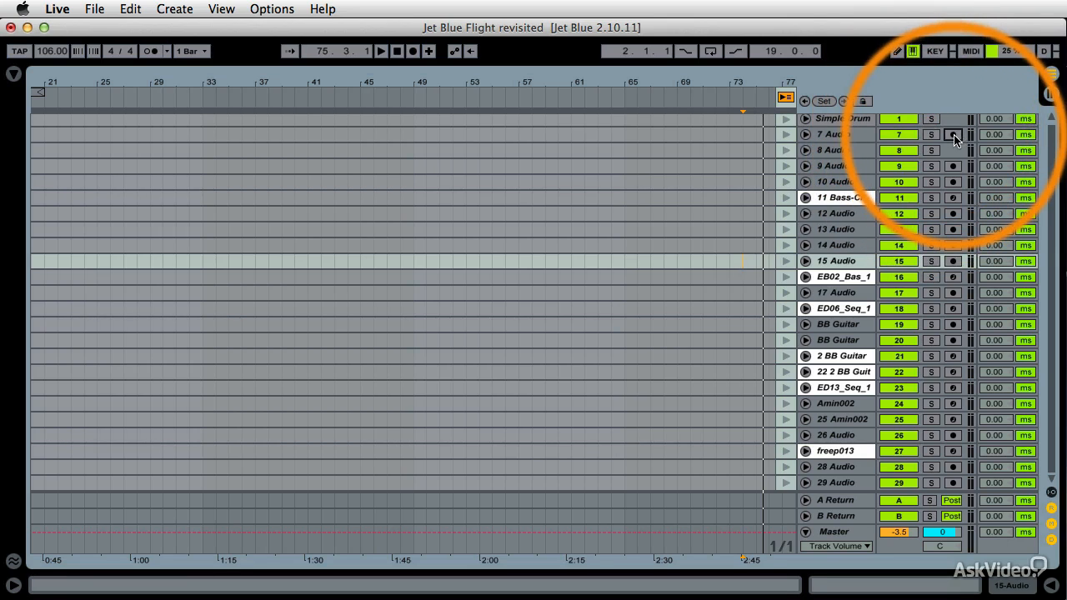
left_click(953, 135)
left_click(954, 135)
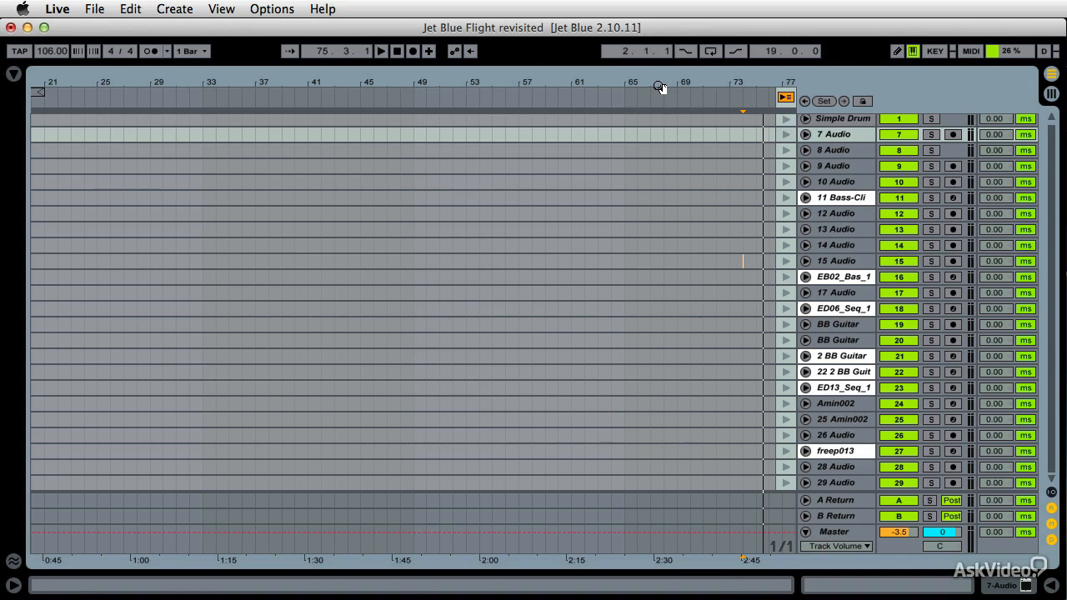
Stop playback and copy scene 46's 1 2 BB Guitar clip from the Session View to bar 69 of the ED06_Seq_1 arrangement track.
key("Tab")
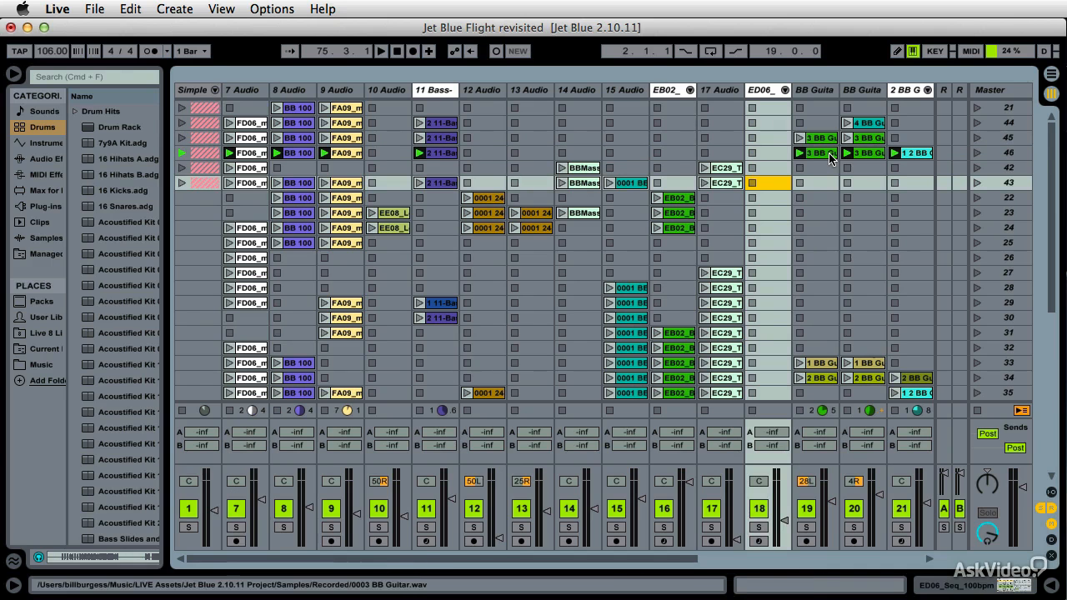
key("space")
left_click(914, 154)
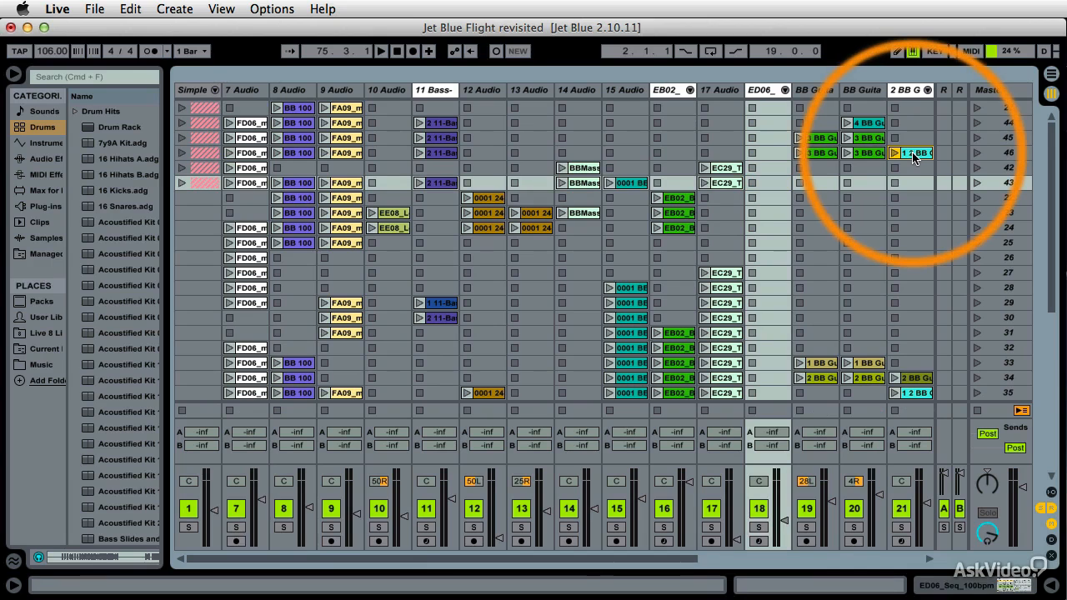
key("Tab")
mouse_move(914, 154)
left_mouse_down()
mouse_move(909, 167)
mouse_move(703, 243)
mouse_move(673, 145)
mouse_move(689, 248)
mouse_move(695, 167)
mouse_move(684, 231)
mouse_move(688, 308)
mouse_move(633, 306)
left_mouse_up()
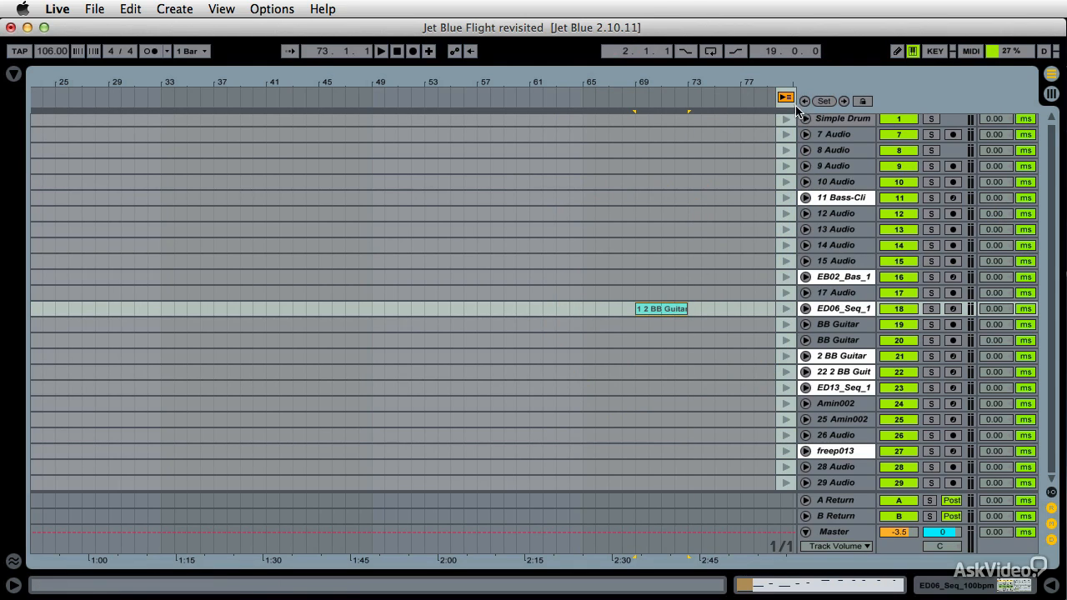
Return all tracks to arrangement playback and close the Info View and Clip View.
left_click(659, 310)
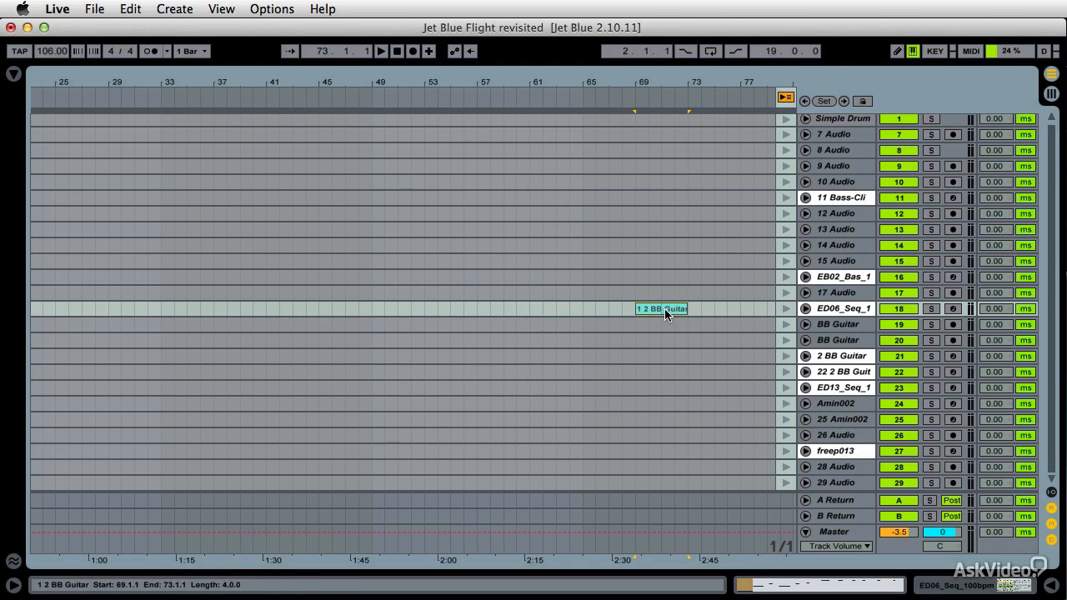
left_click(784, 98)
left_click(517, 331)
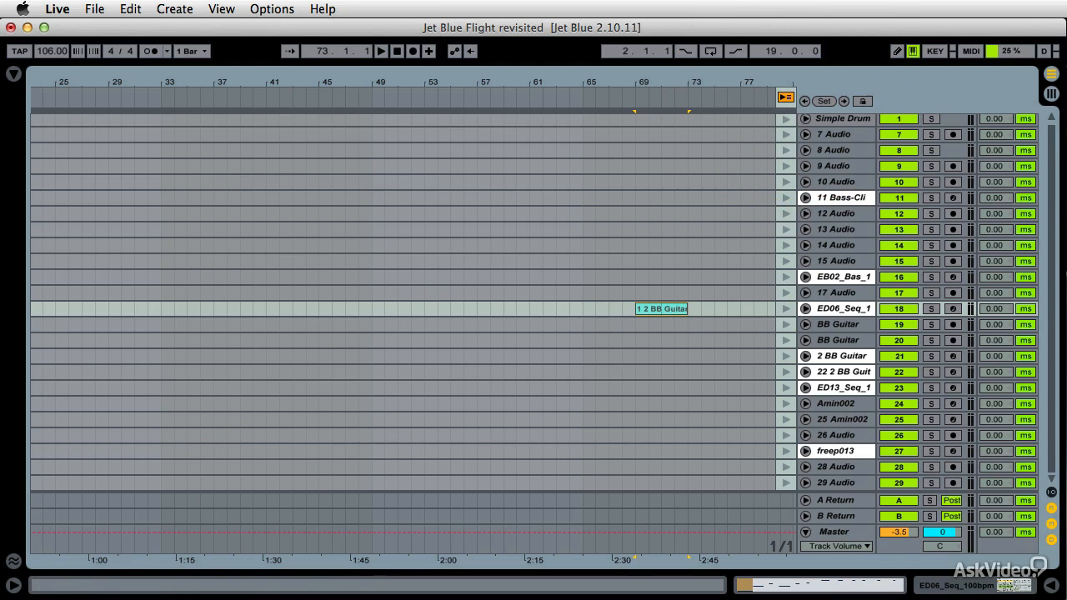
left_click(12, 589)
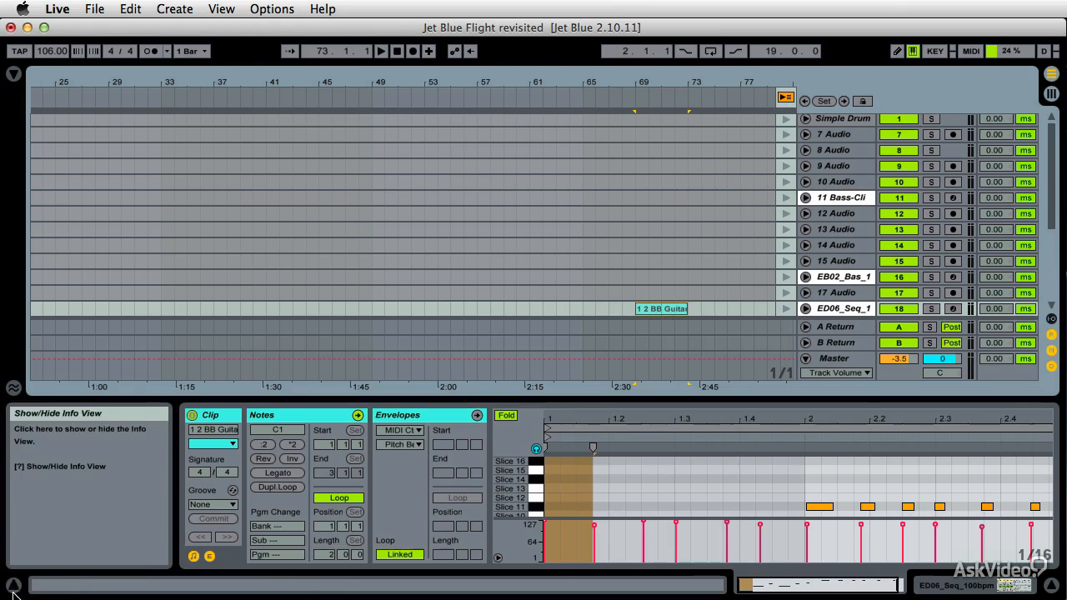
left_click(787, 99)
left_click(15, 588)
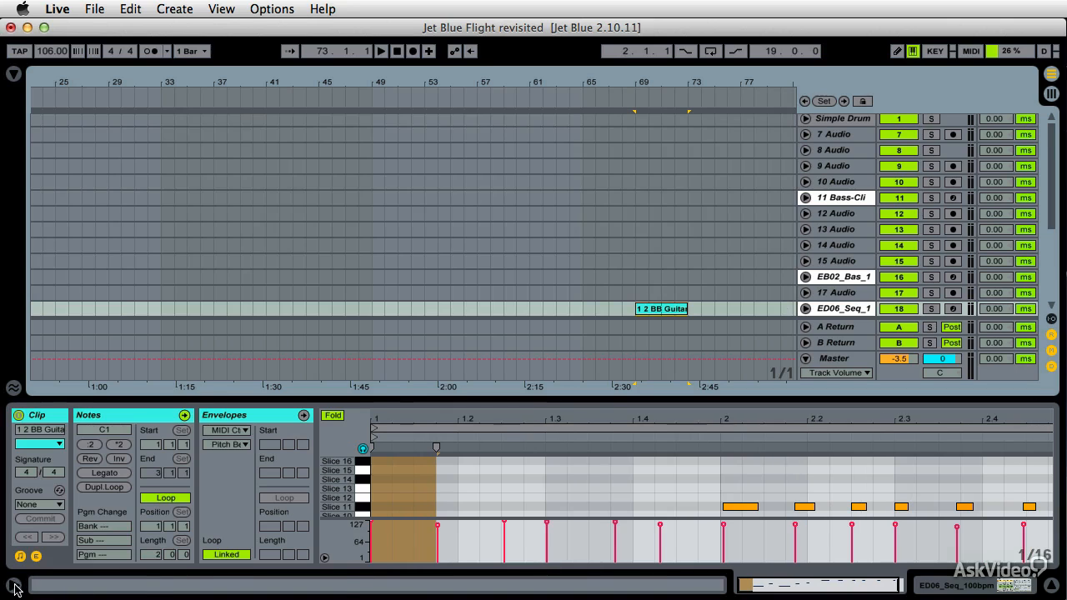
left_click(1053, 589)
Play the arrangement from bar 69, stop it, and delete the 1 2 BB Guitar clip from the ED06_Seq_1 track.
left_click(635, 94)
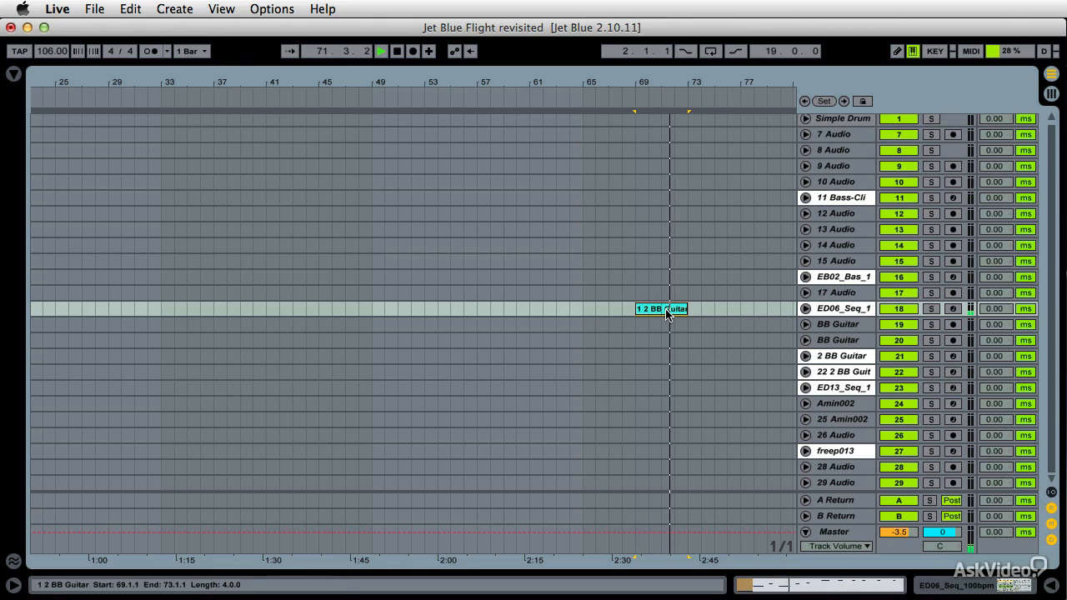
key("space")
key("Delete")
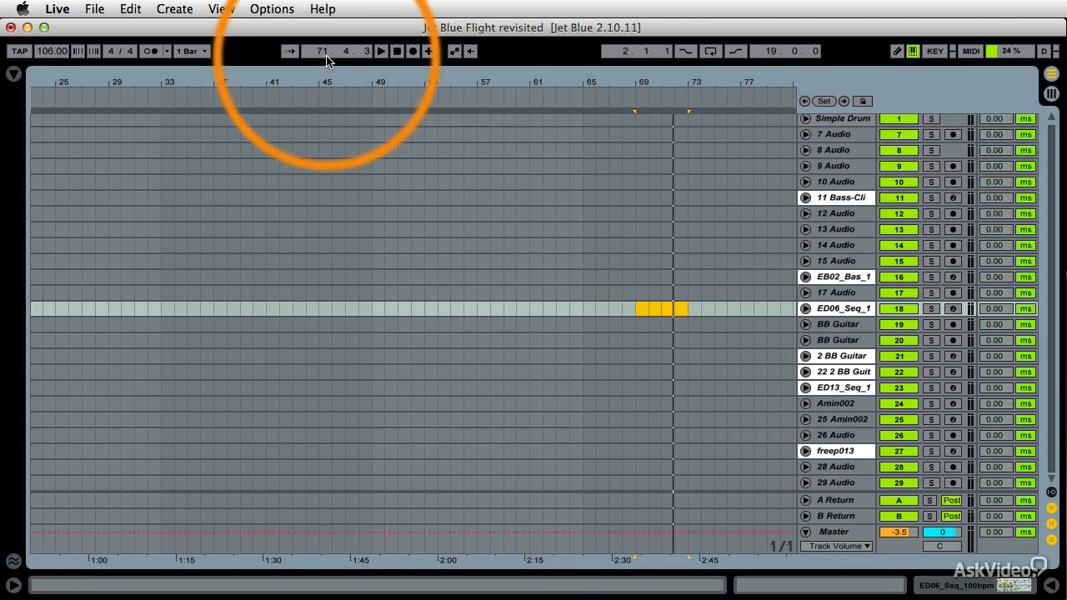
Set the arrangement position to 1.1.1 and move the loop brace so it starts at bar 1.
mouse_move(322, 52)
left_mouse_down()
mouse_move(323, 63)
mouse_move(321, 4)
mouse_move(322, 45)
left_mouse_up()
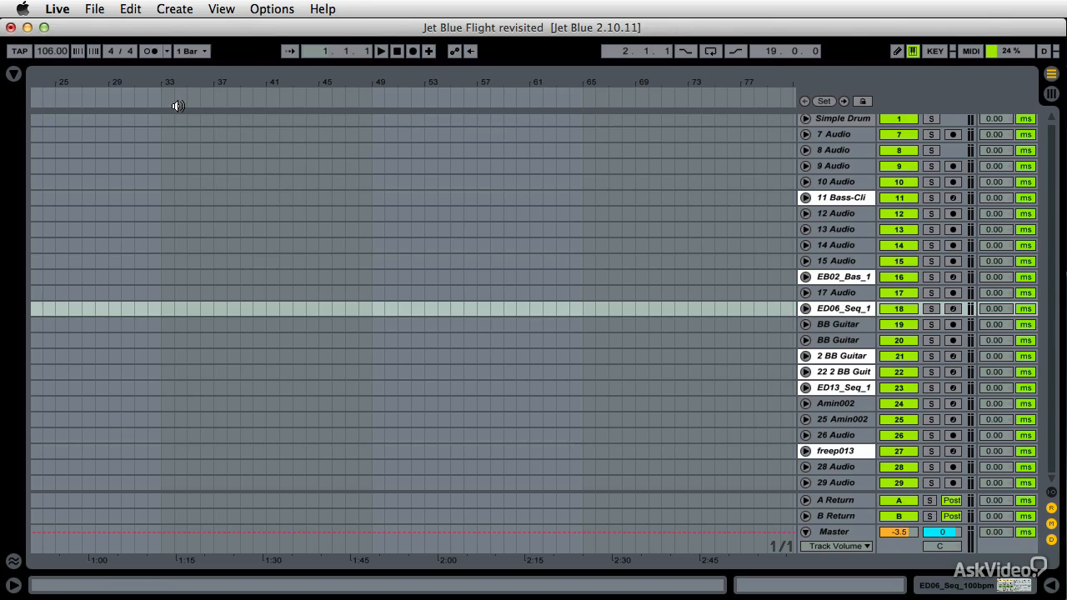
key("Home")
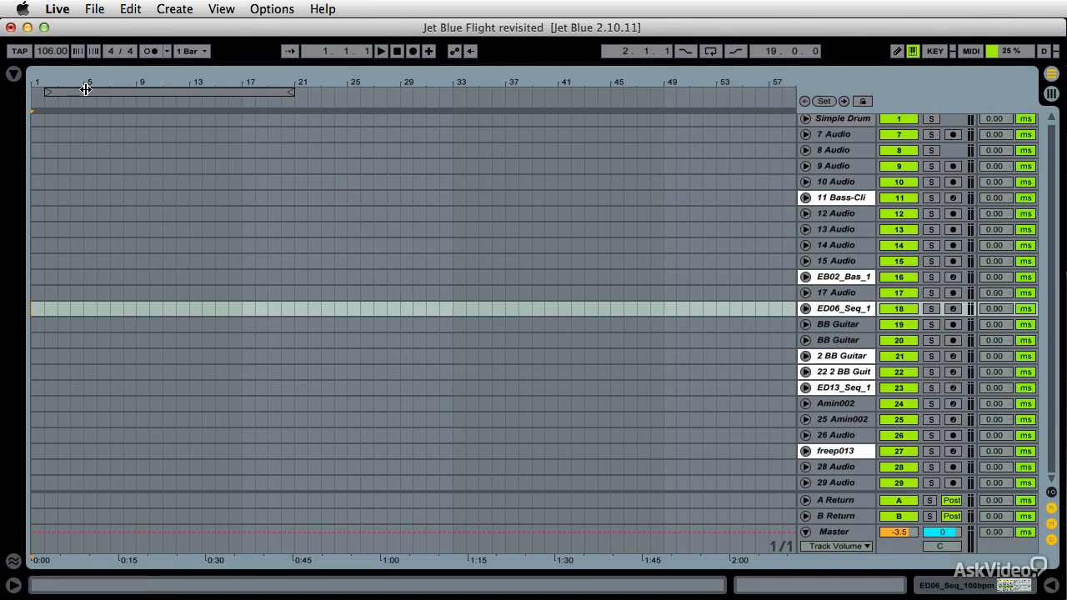
mouse_move(89, 92)
left_mouse_down()
mouse_move(222, 88)
mouse_move(77, 92)
left_mouse_up()
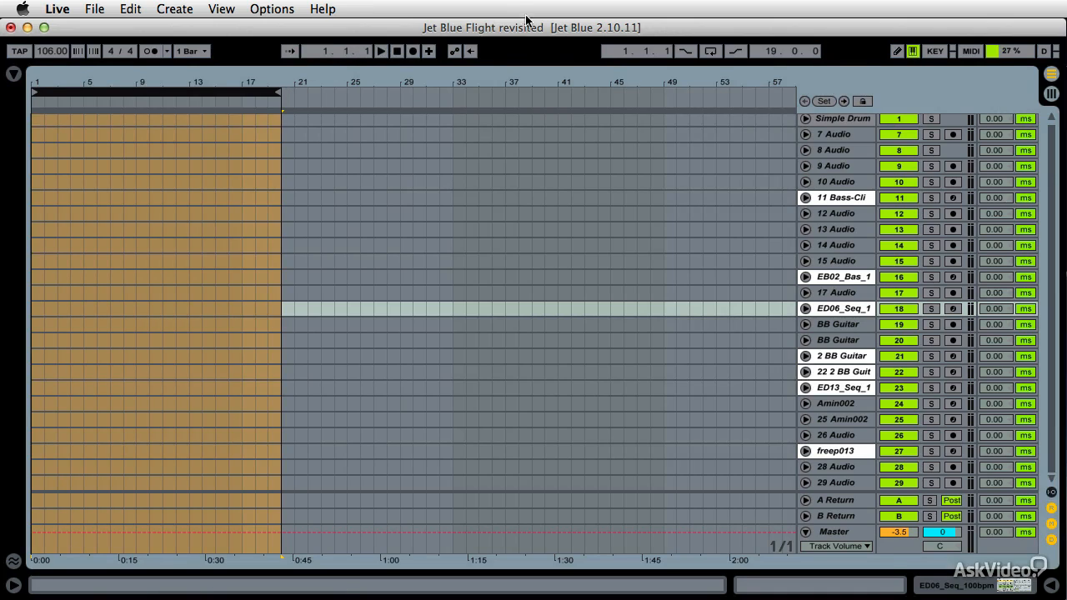
Start arrangement recording from the Session View and check the playhead's progress in the Arrangement View.
left_click(1053, 97)
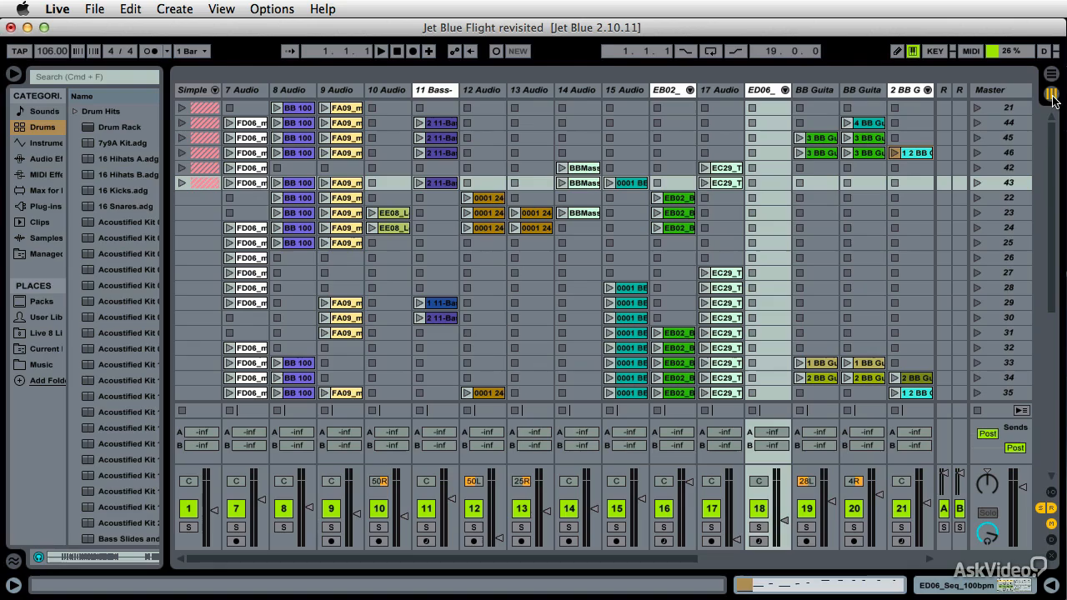
left_click(414, 51)
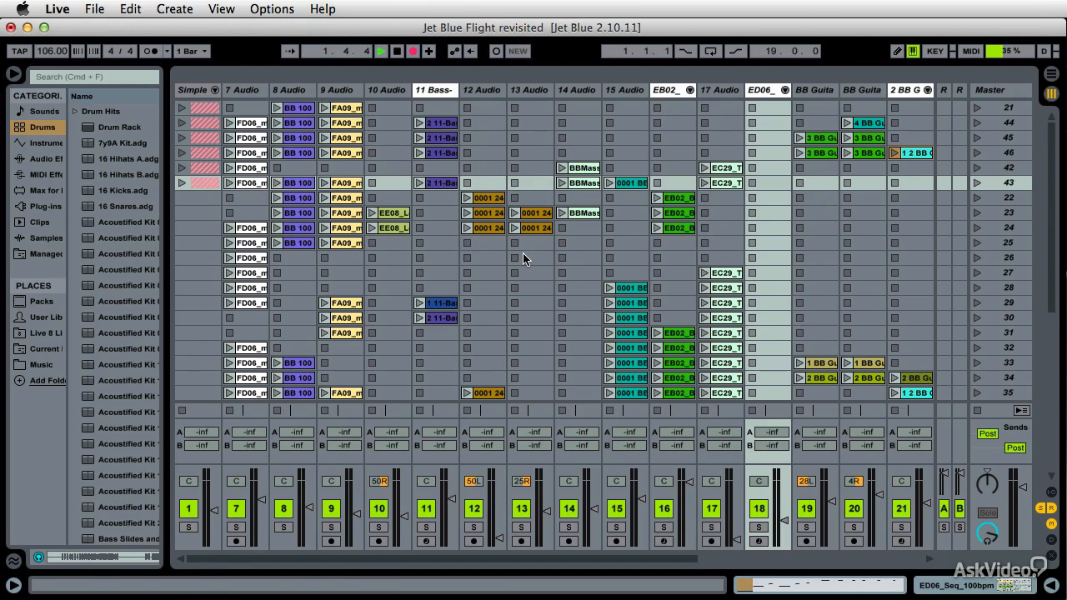
key("Tab")
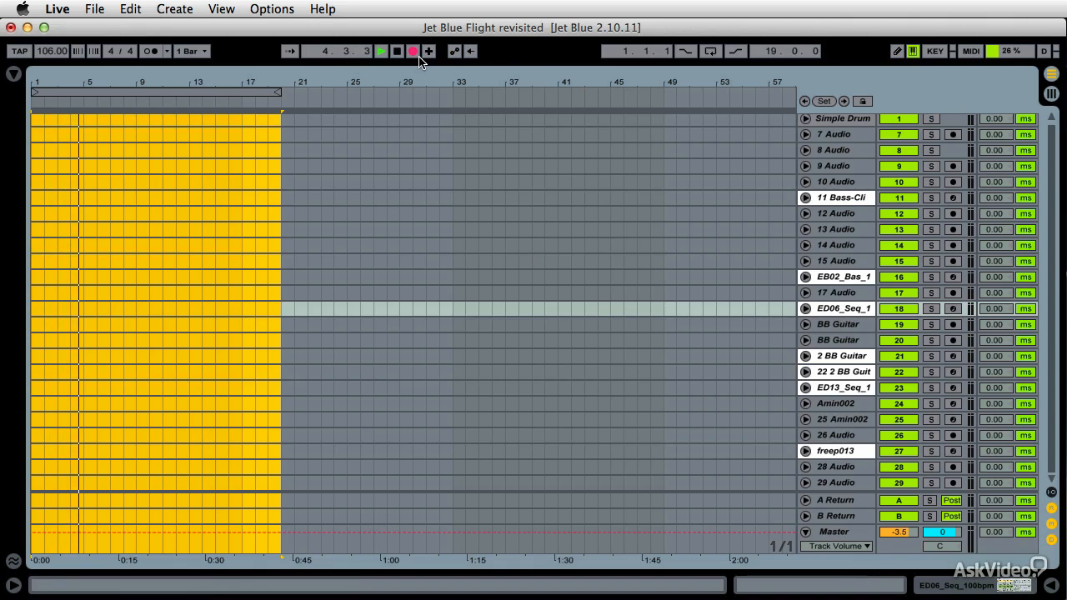
key("Tab")
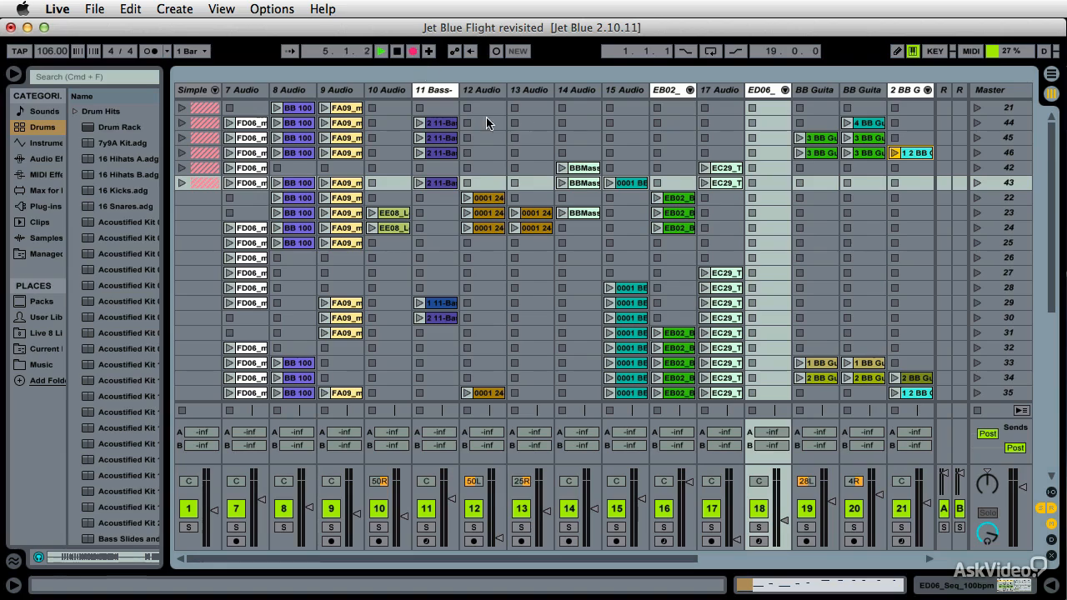
Launch scene 46 during recording and check its clips in the Arrangement View before returning to the Session View.
left_click(977, 153)
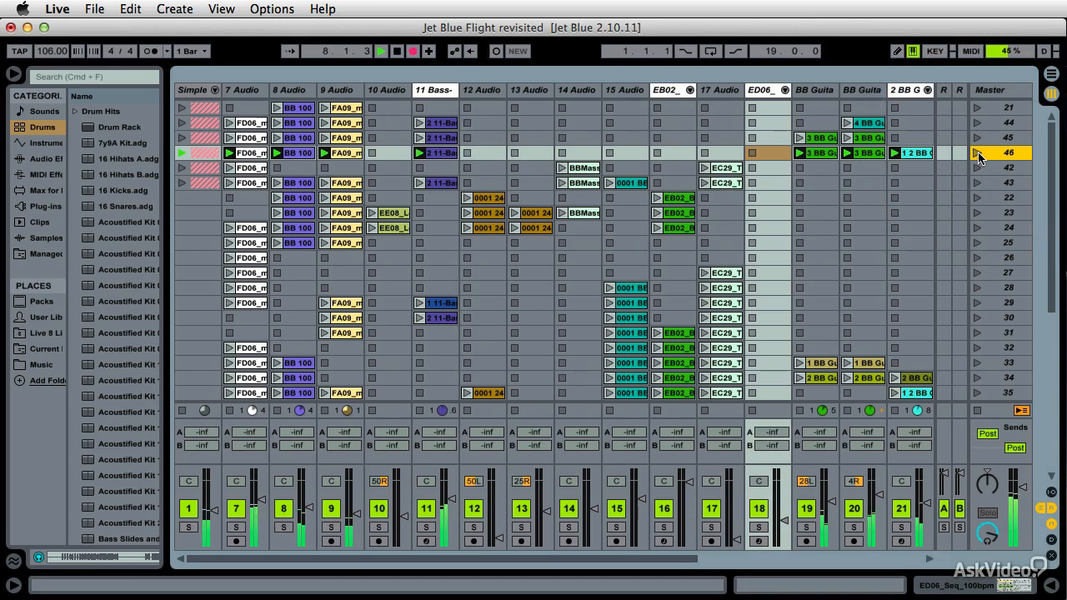
key("Tab")
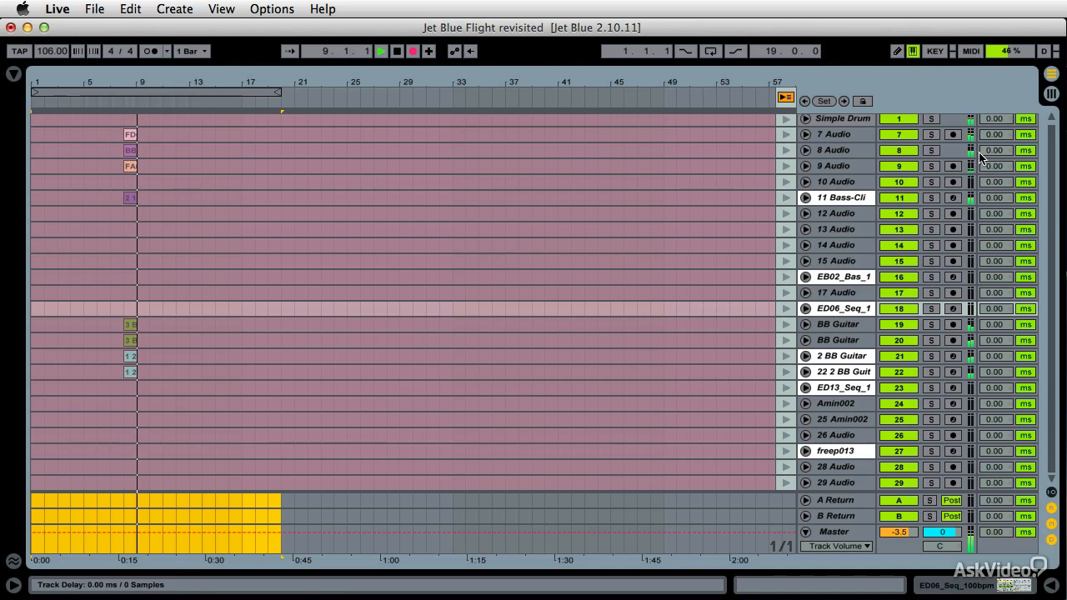
key("Tab")
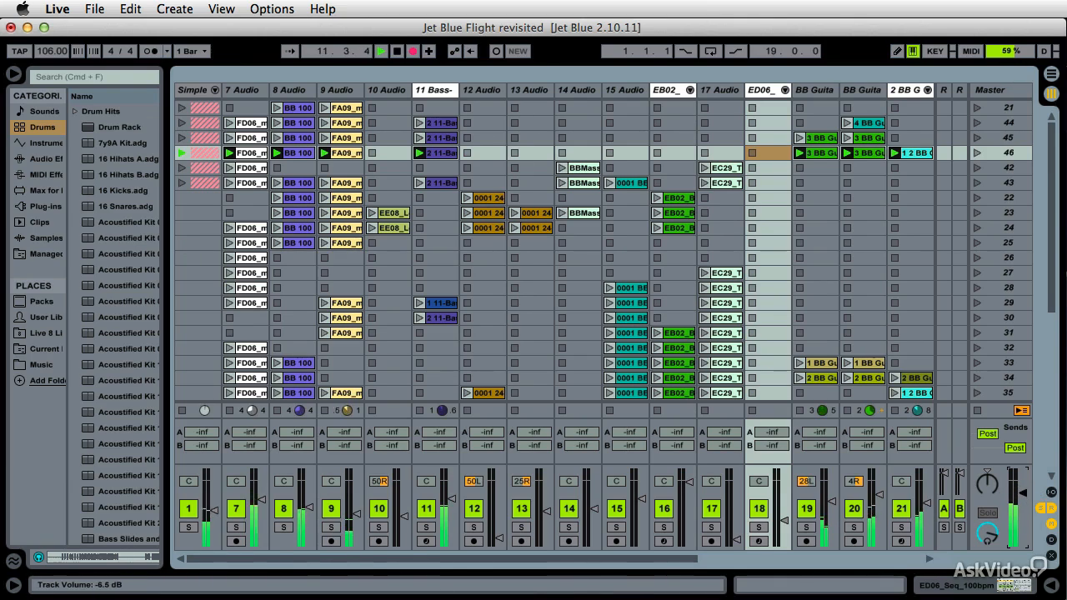
Raise the 11 Bass track's volume to about -4.8 dB and launch the 14 Audio track's BBMass clip in scene 43.
left_click_drag(452, 499, 451, 489)
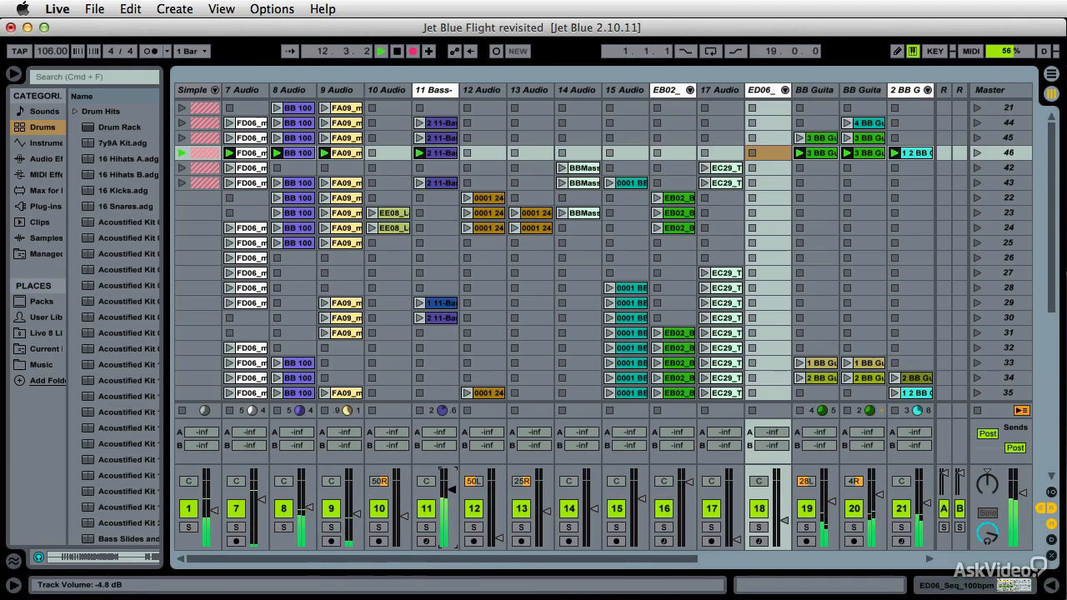
left_click(561, 184)
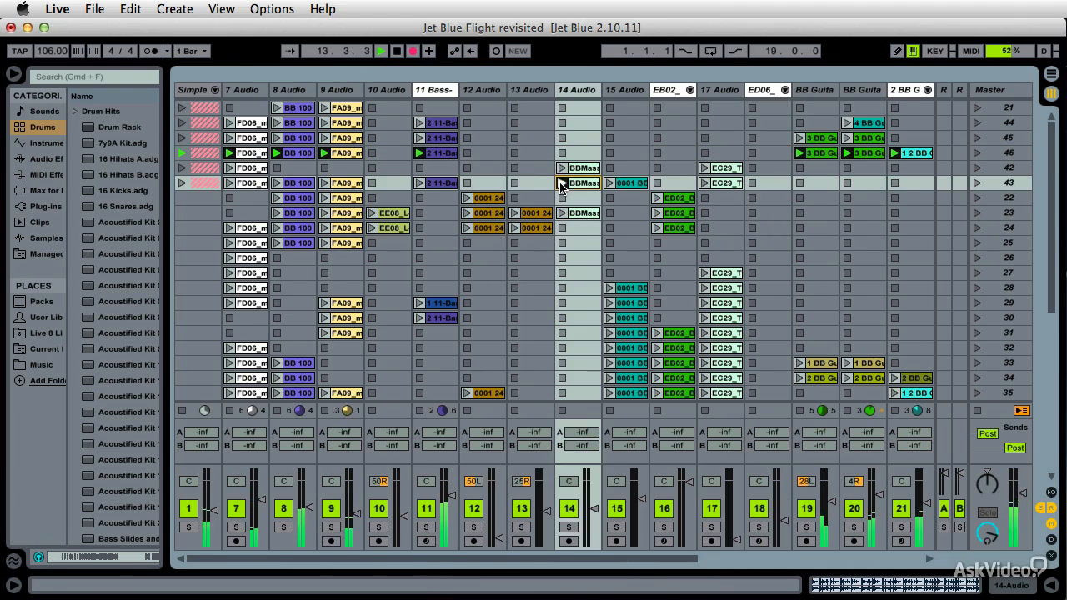
Launch scene 43 and scene 22 in turn, and add the scene 33 clips on both BB Guitar tracks.
left_click(977, 184)
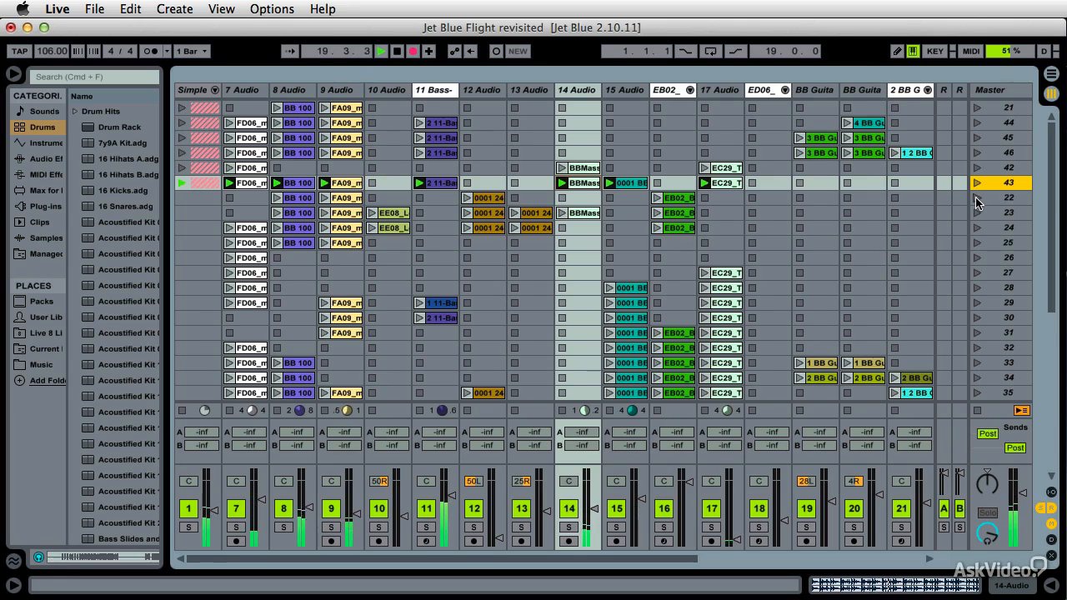
left_click(979, 201)
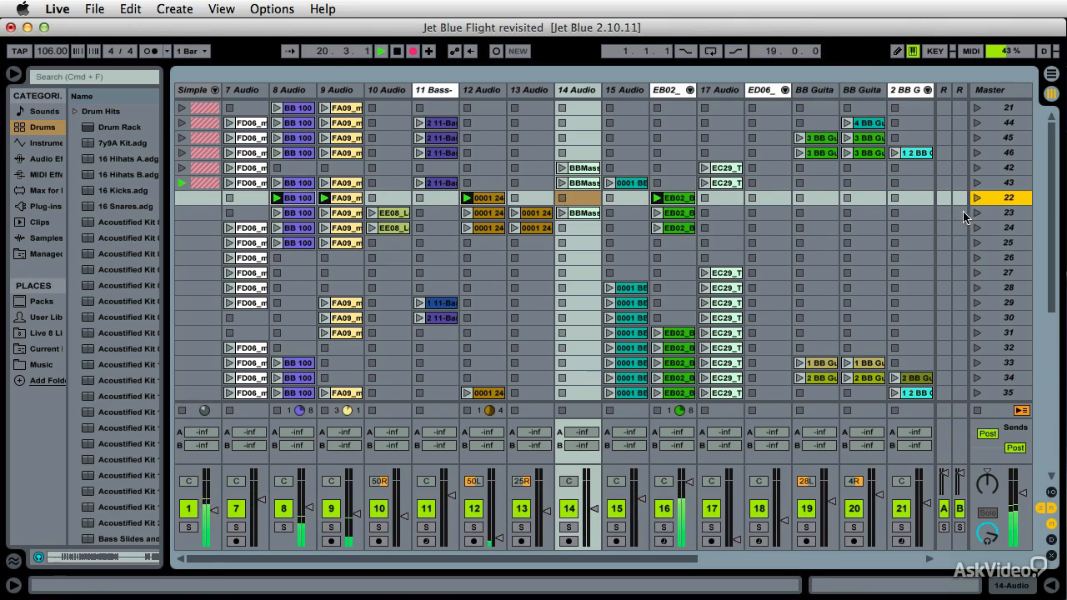
left_click(798, 364)
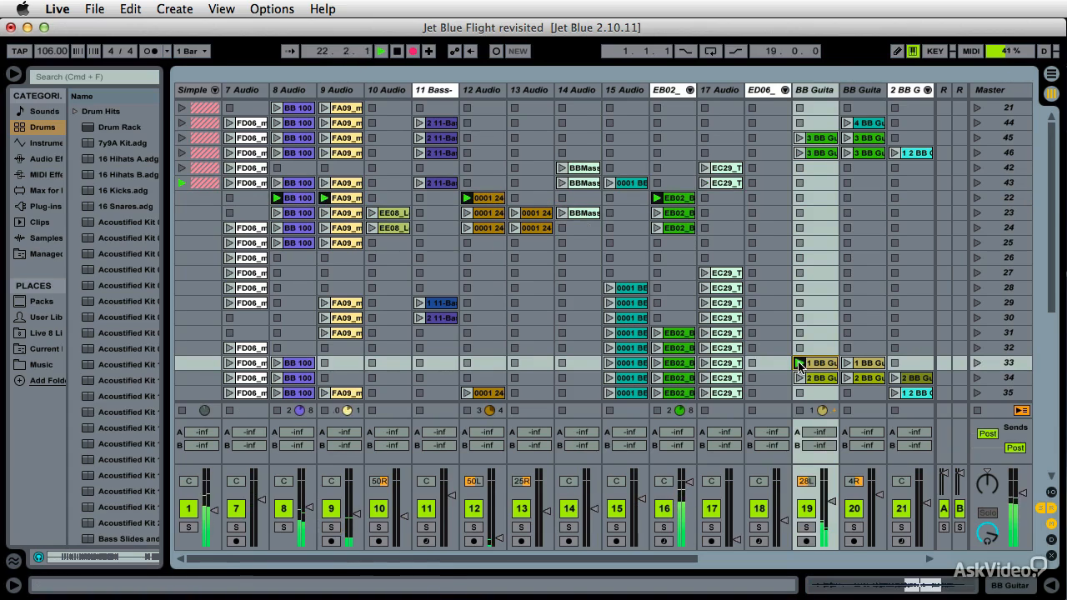
left_click(847, 365)
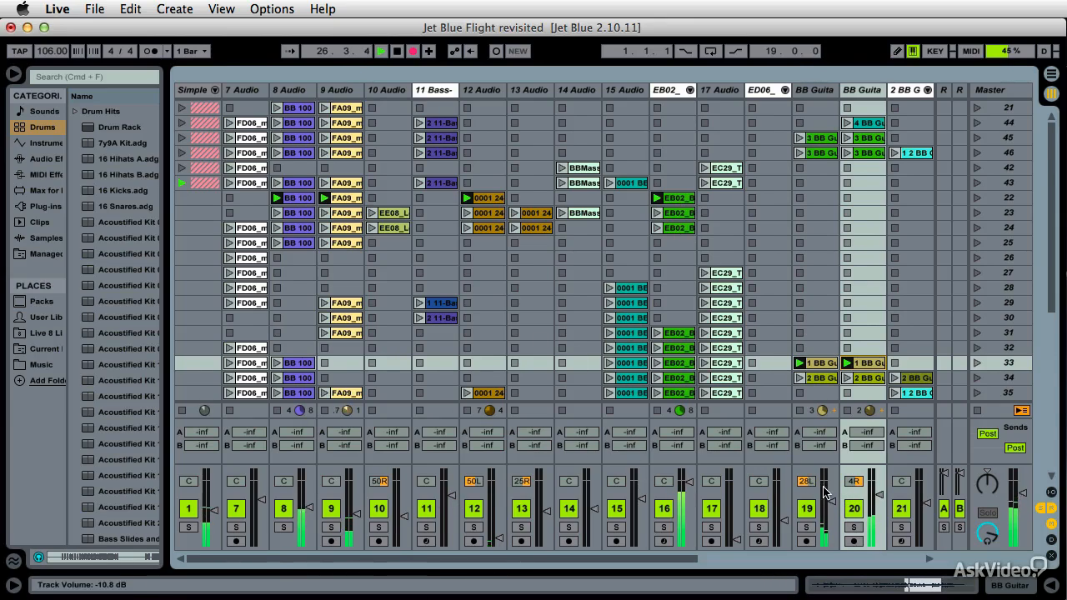
View the notes of the EB02 bass clip in scene 22 and close its Clip View.
double_click(676, 199)
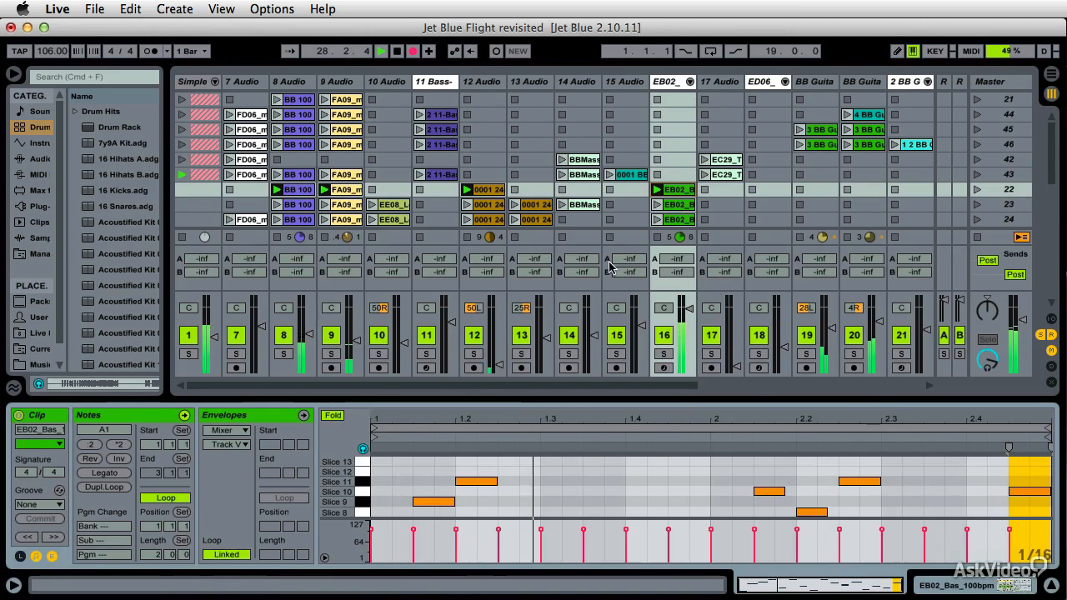
left_click(1052, 589)
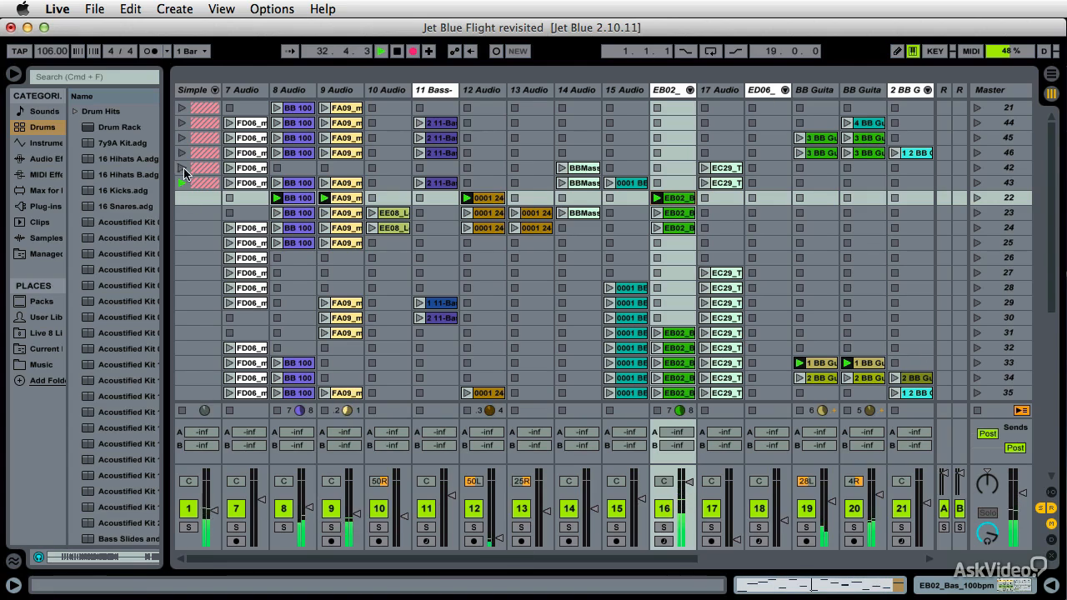
Stop the clips playing on the Simple Drum, 8 Audio and 9 Audio tracks while recording continues.
left_click(183, 411)
left_click(277, 410)
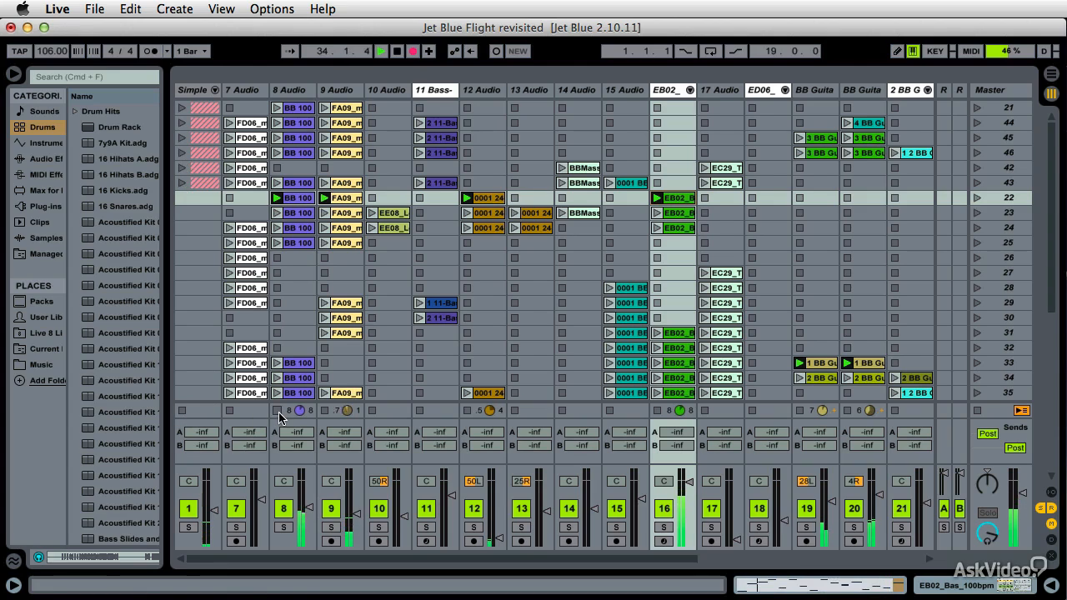
left_click(324, 411)
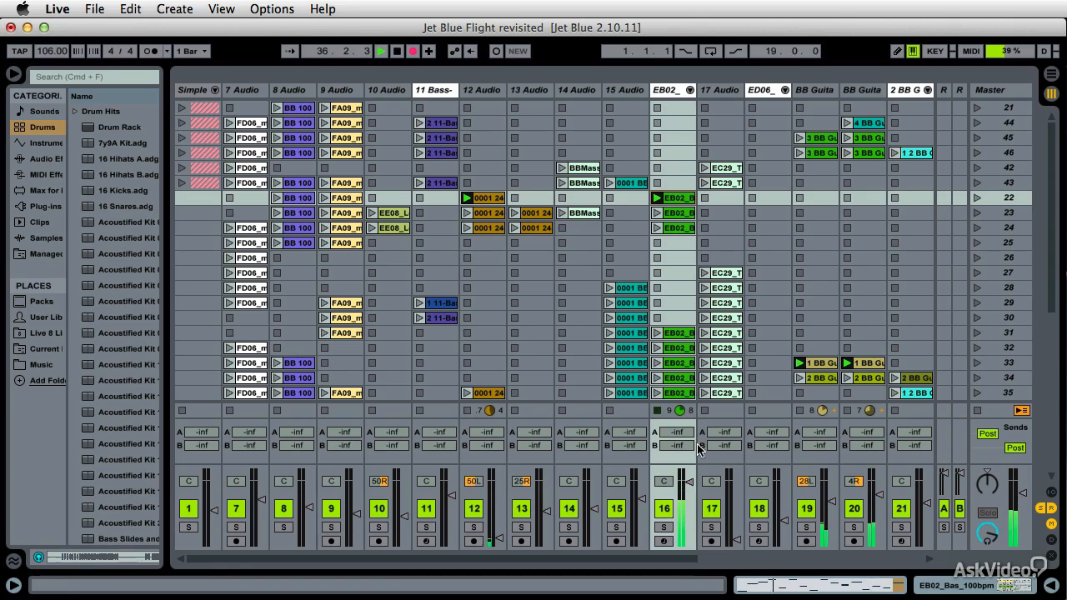
Launch scene 46 as the closing section of the performance and stop the recording in the Arrangement View.
key("Tab")
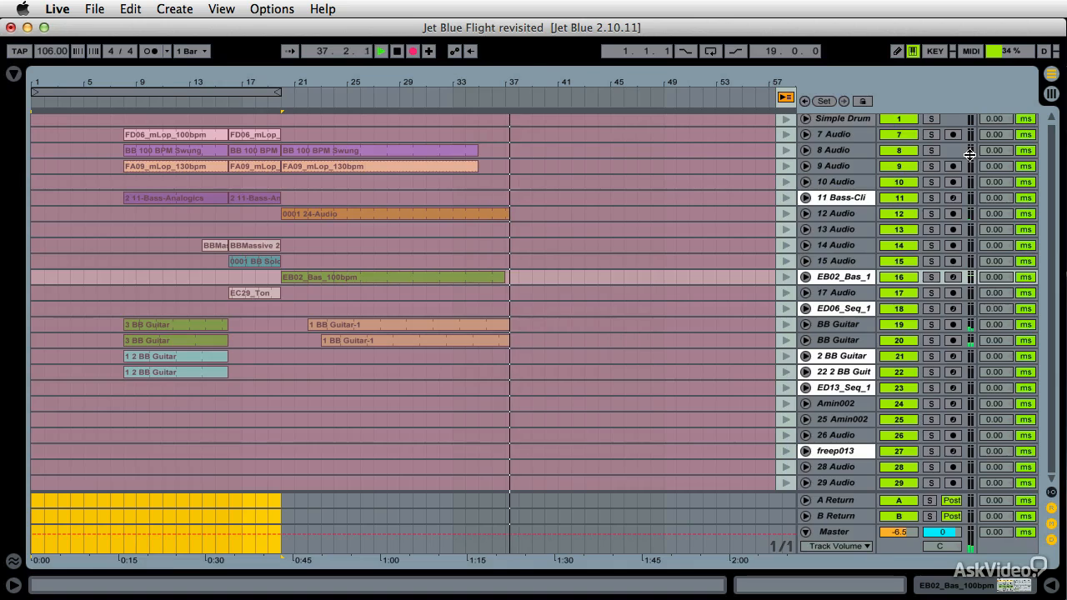
key("Tab")
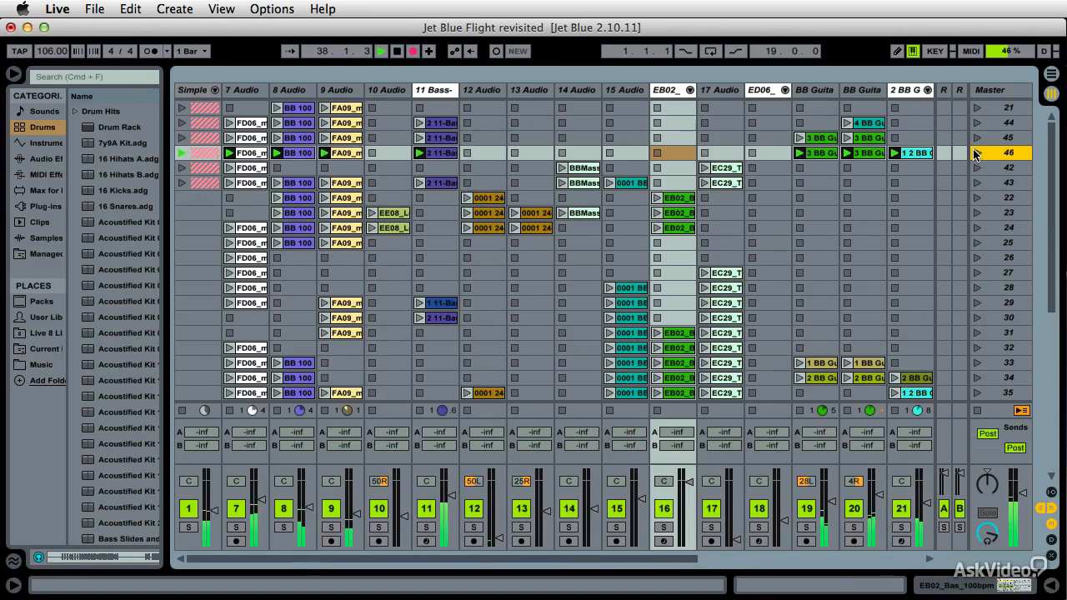
key("Tab")
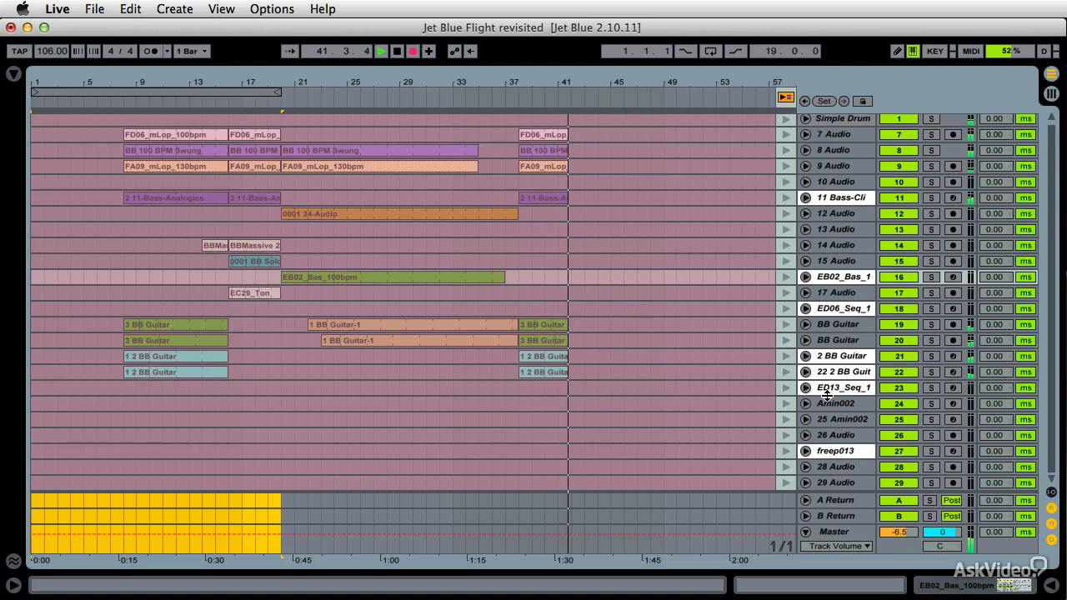
key("space")
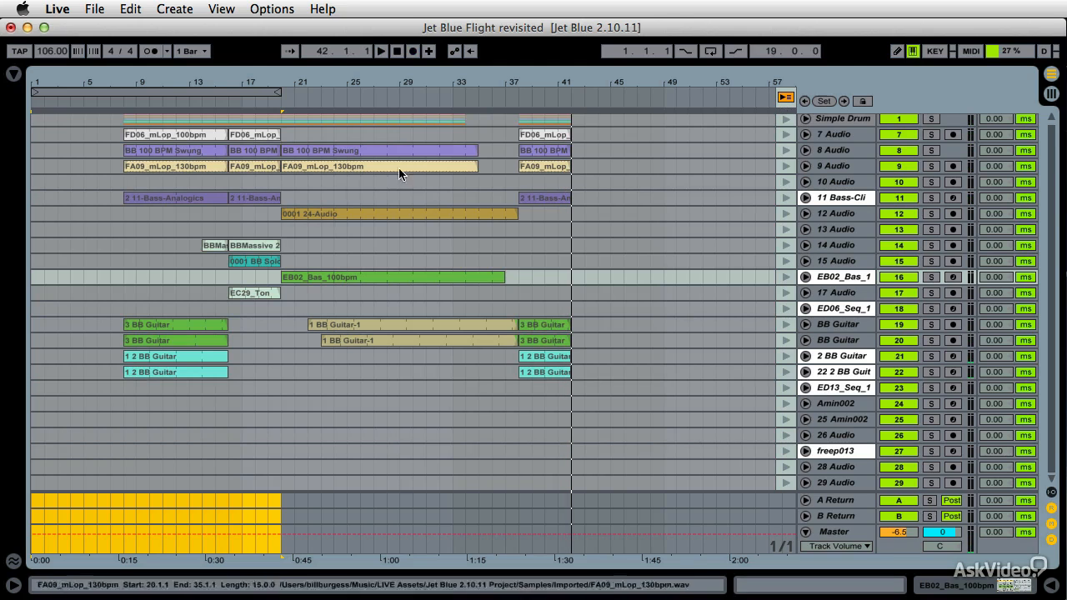
Return playback to the arrangement, set the loop brace from 8.1.1 with a length of 38 bars, and audition its start.
left_click(785, 98)
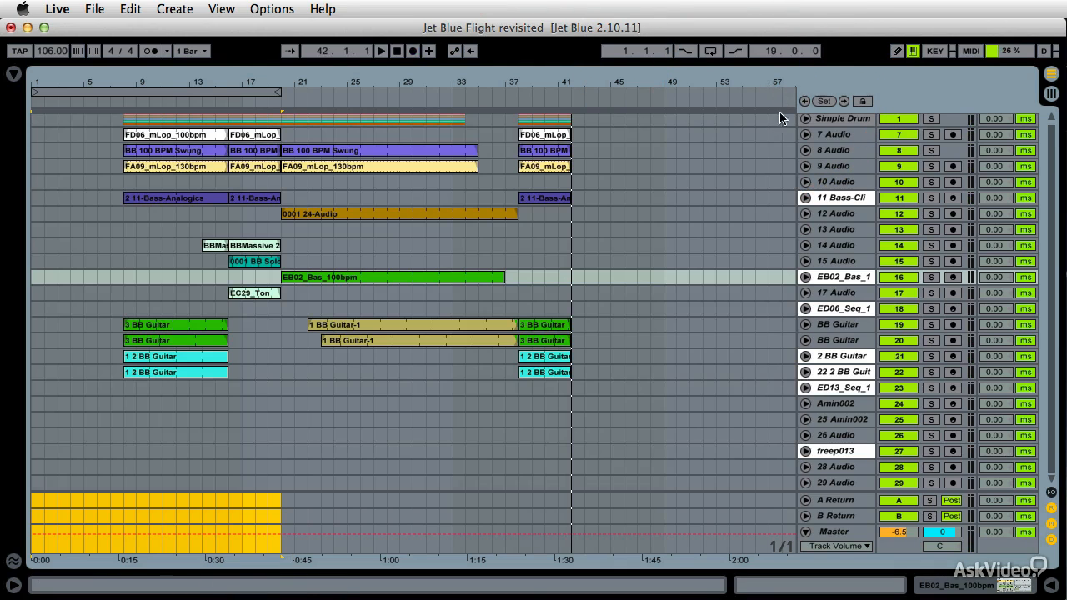
left_click_drag(168, 90, 260, 90)
left_click_drag(373, 96, 621, 148)
left_click(121, 102)
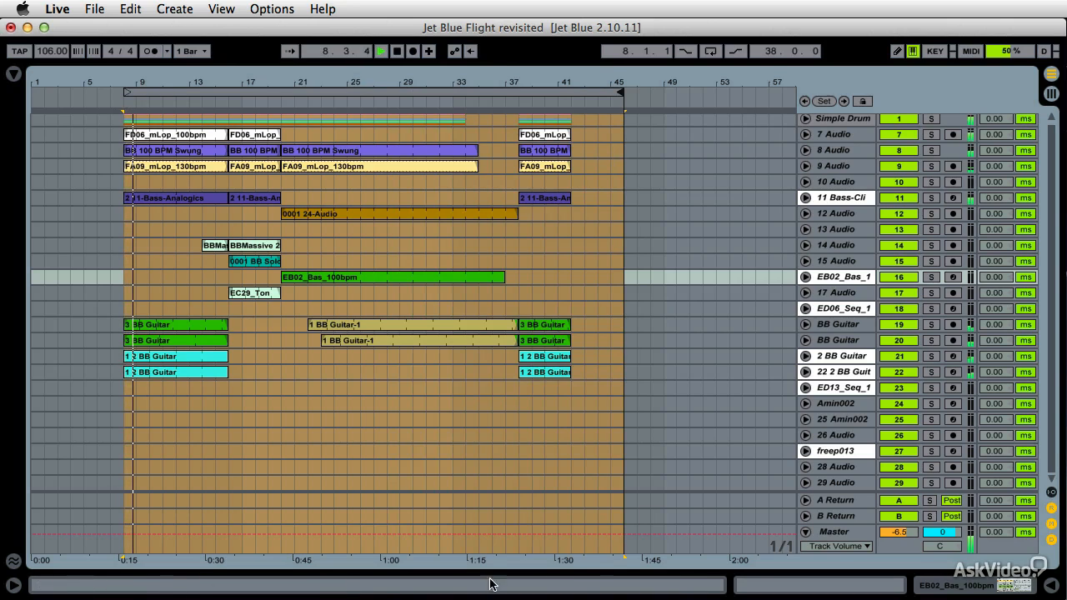
key("space")
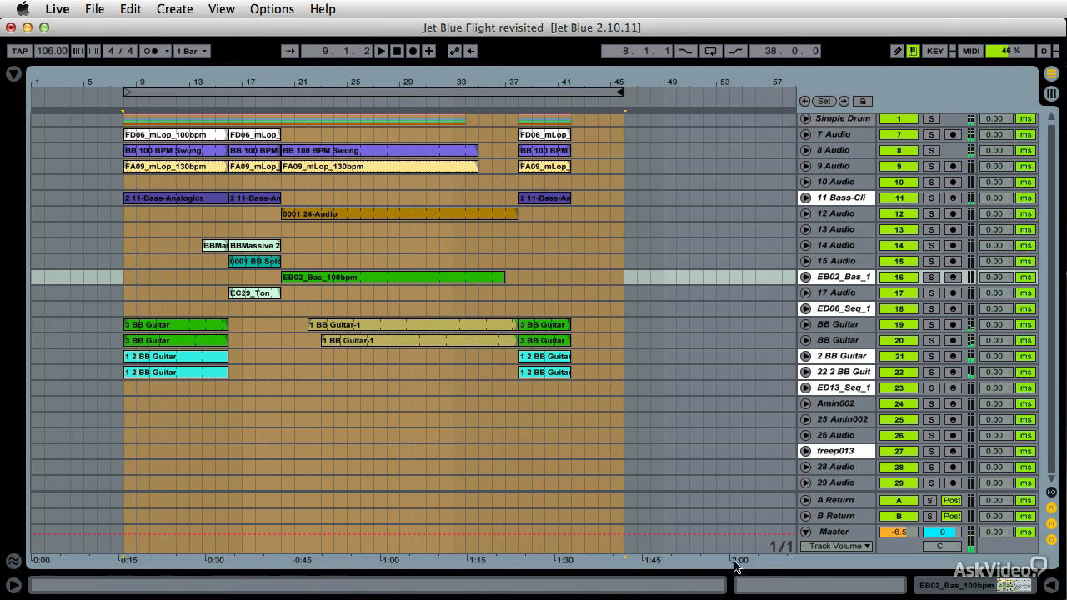
Draw a volume fade-in on the Master track from bar 8 to just past bar 9 and play it back.
left_click(141, 533)
mouse_move(118, 535)
left_mouse_down()
mouse_move(116, 552)
mouse_move(125, 552)
left_mouse_up()
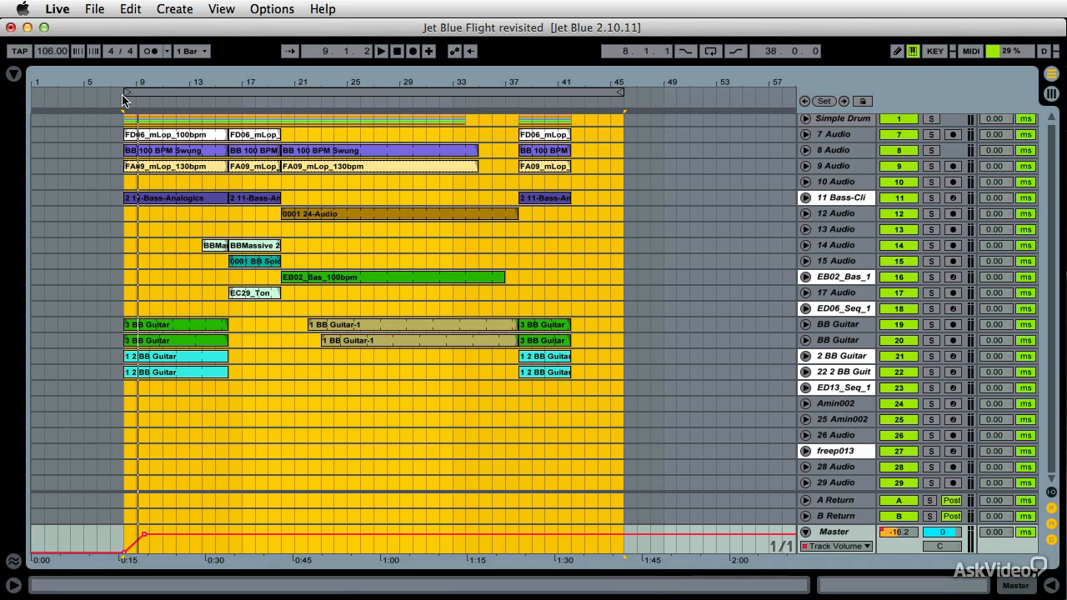
key("space")
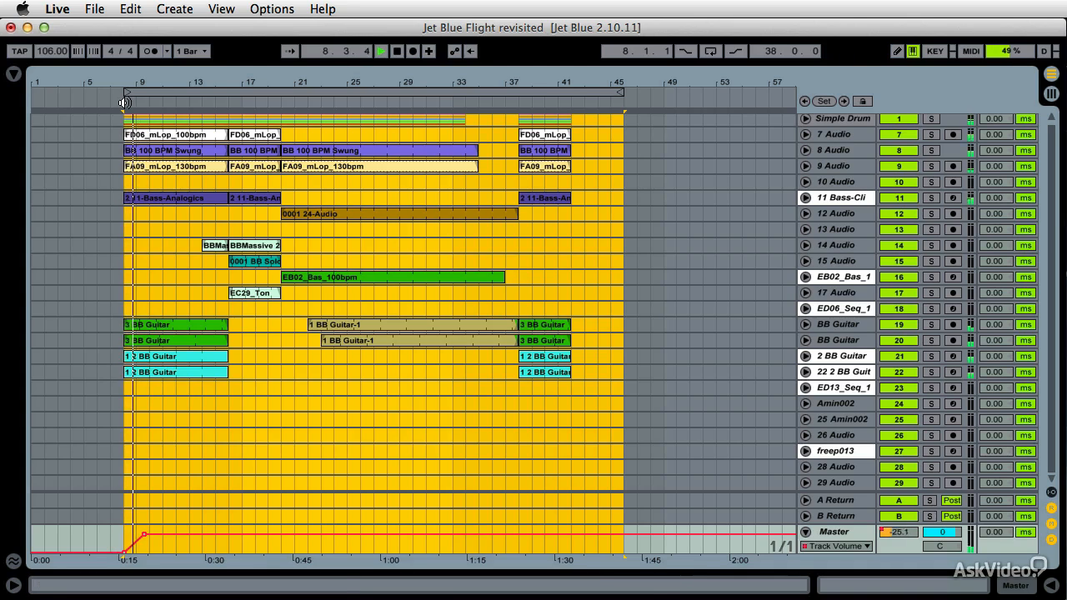
left_click_drag(252, 77, 259, 250)
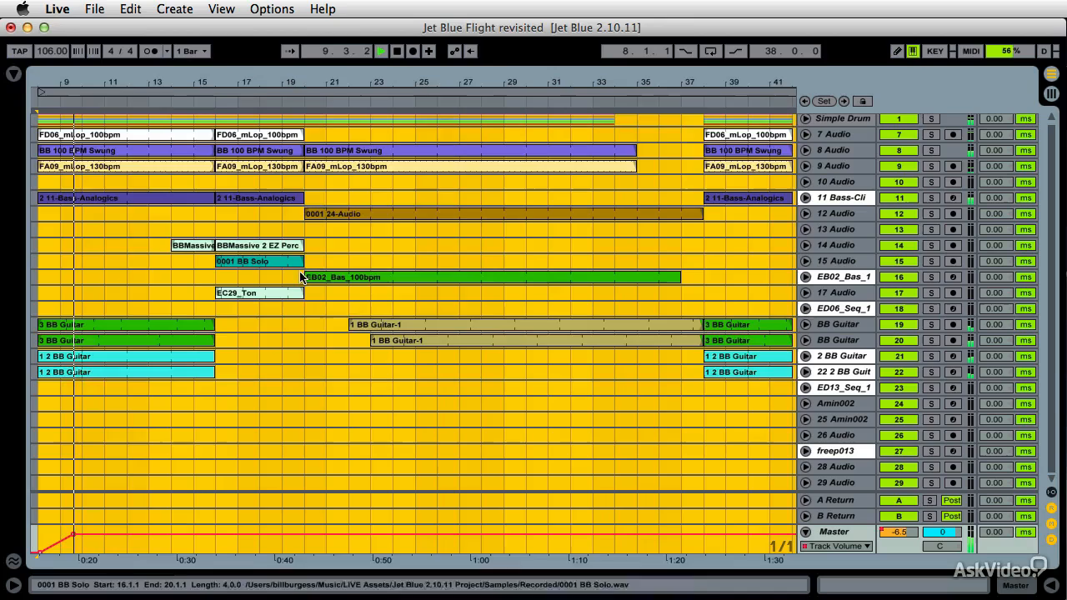
scroll(300, 282, "left", 5)
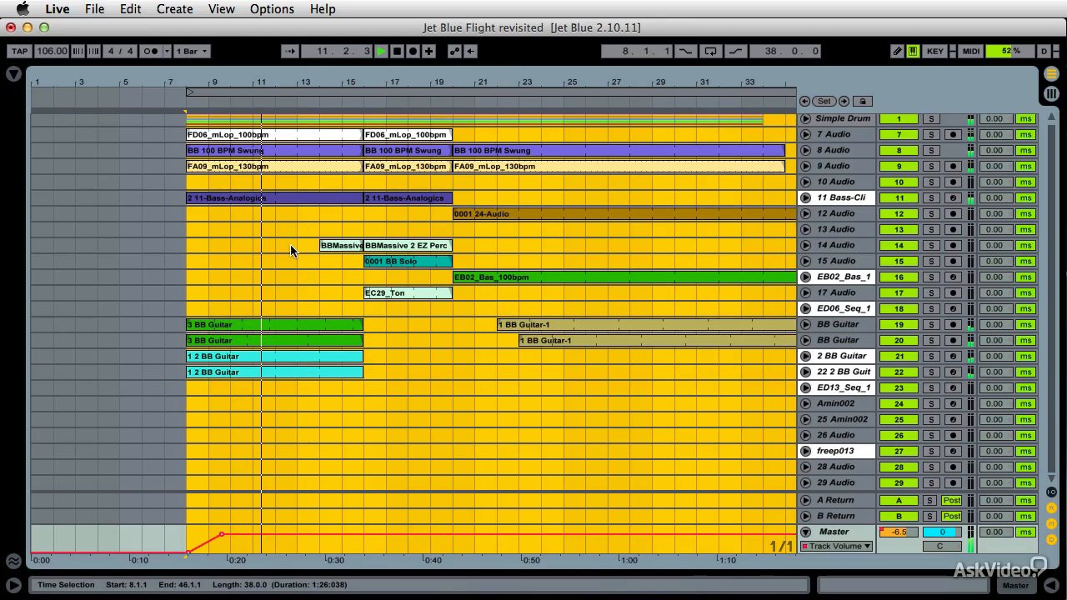
key("space")
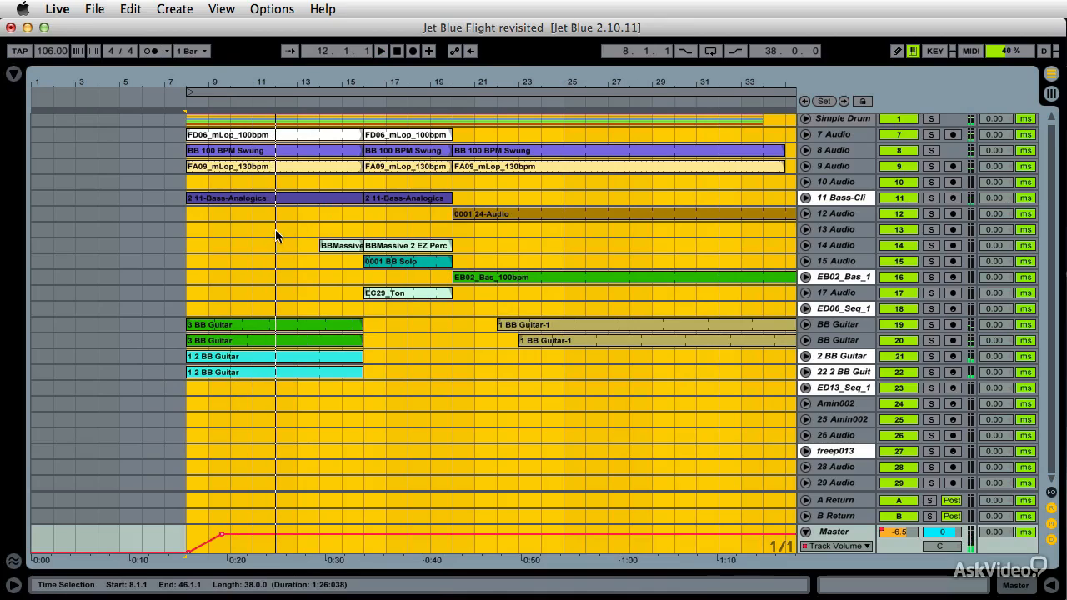
Loop the four bars from 12.1.1 to 16.1.1, cut that time from the whole arrangement, and audition the edit with looping off.
left_click_drag(276, 230, 356, 237)
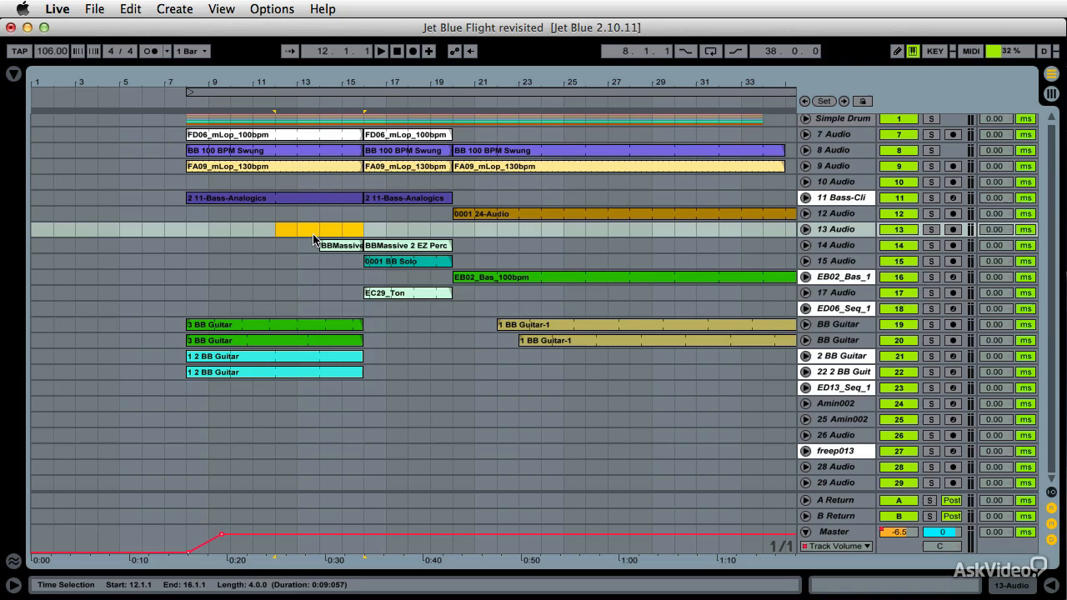
key("super+l")
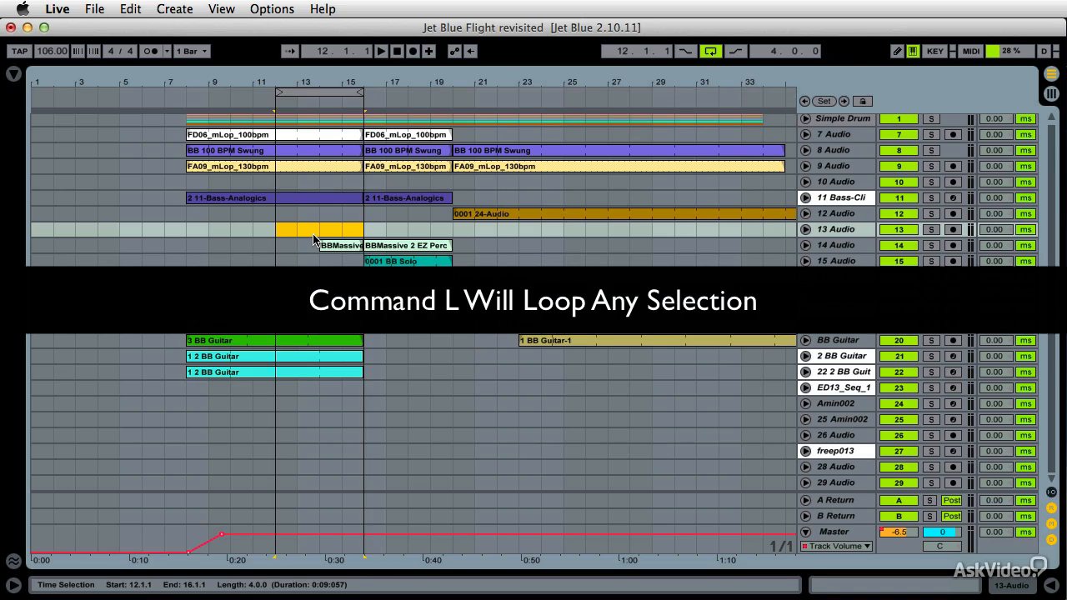
right_click(310, 90)
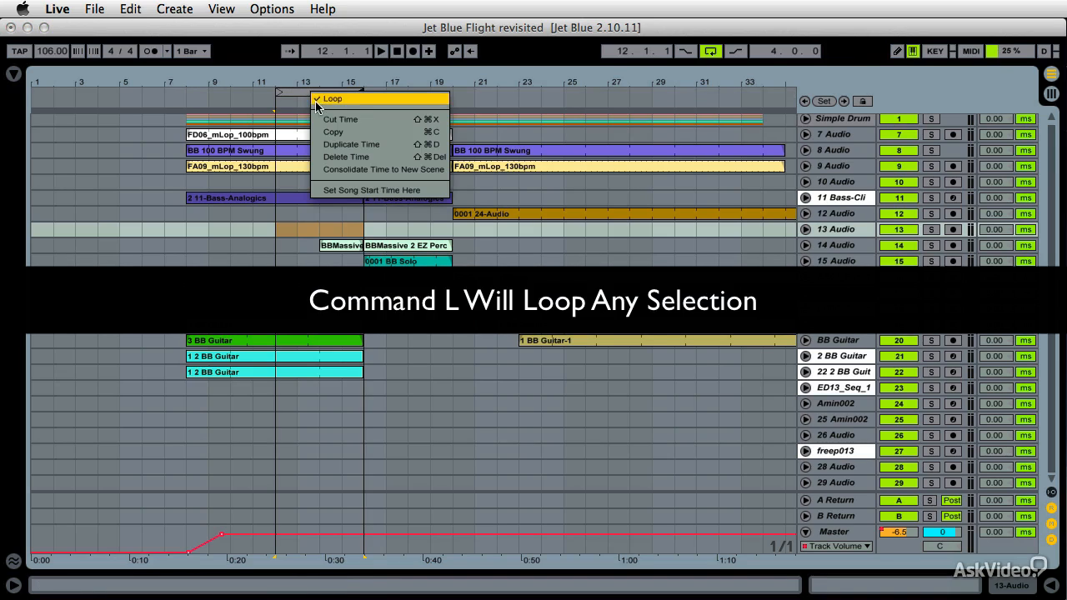
left_click(320, 117)
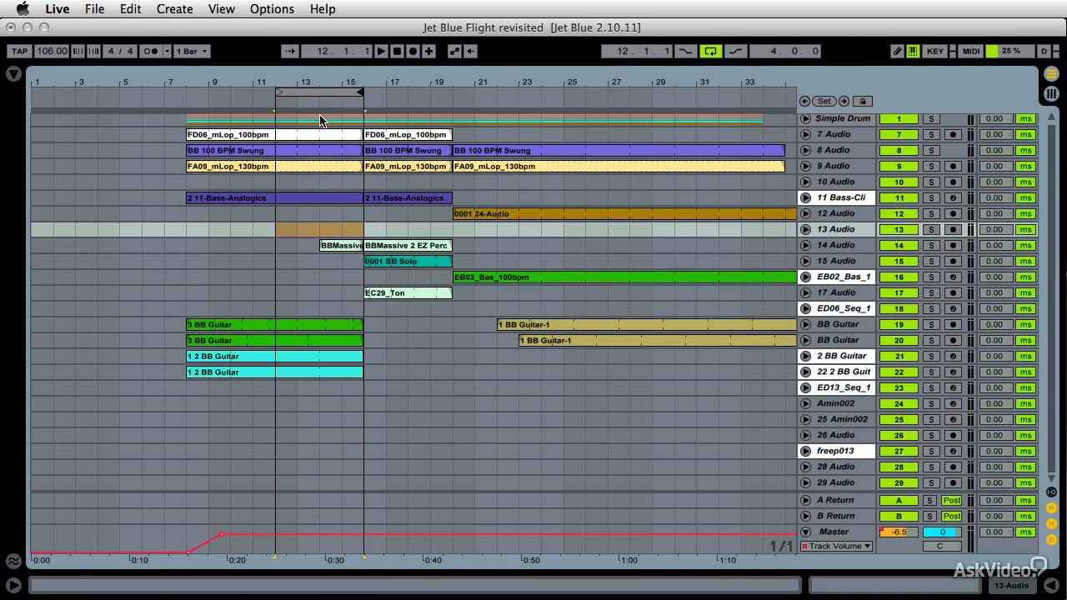
left_click(705, 55)
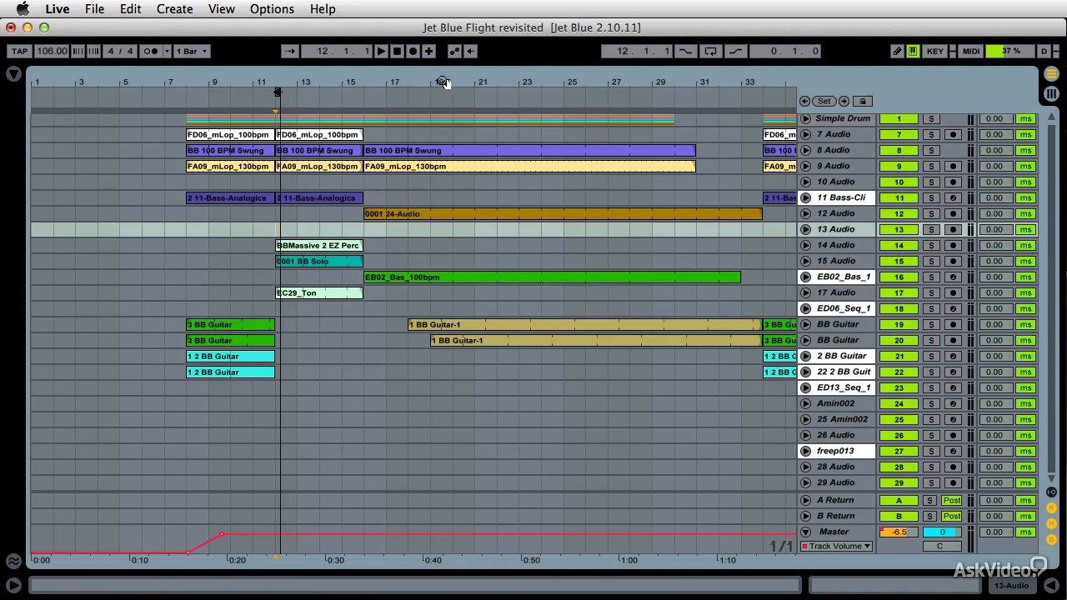
key("space")
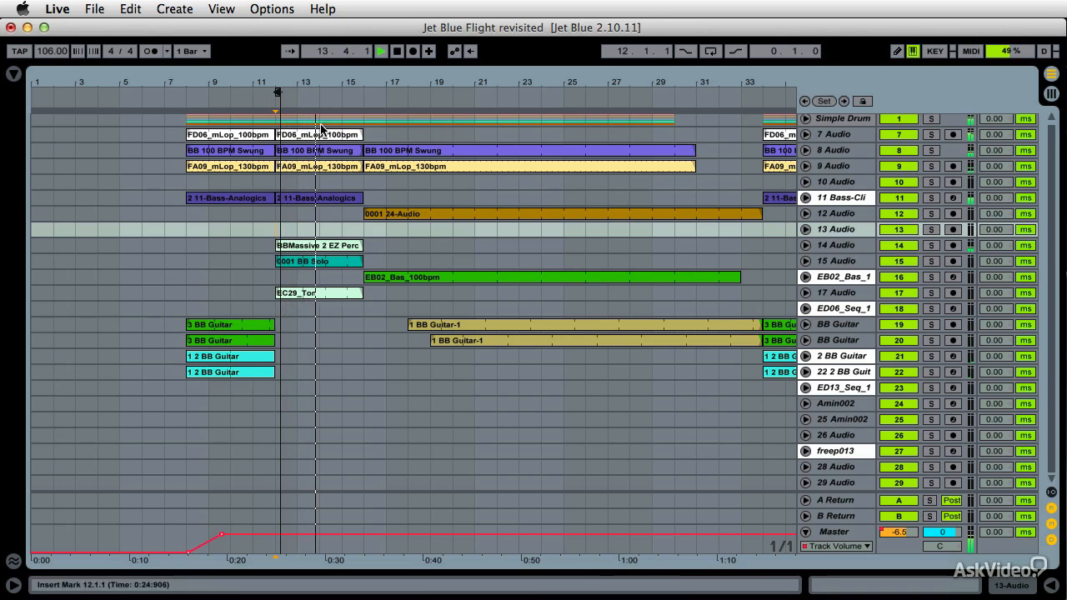
key("space")
Set the loop brace to 12.1.1 with a length of 4 bars, duplicate that time, and play the repeated section.
left_click_drag(277, 96, 365, 109)
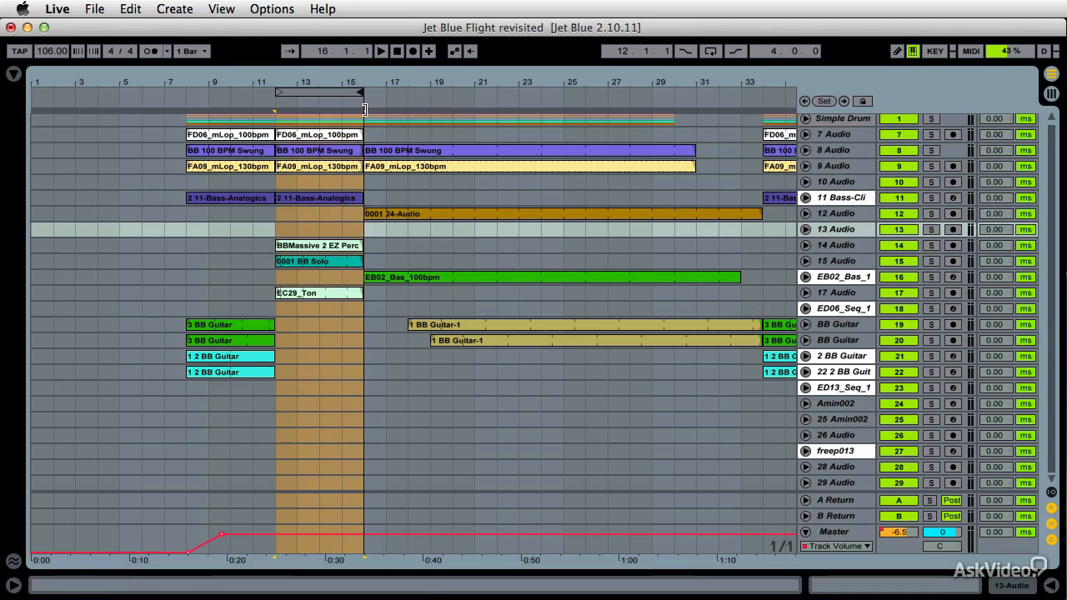
left_click(277, 95)
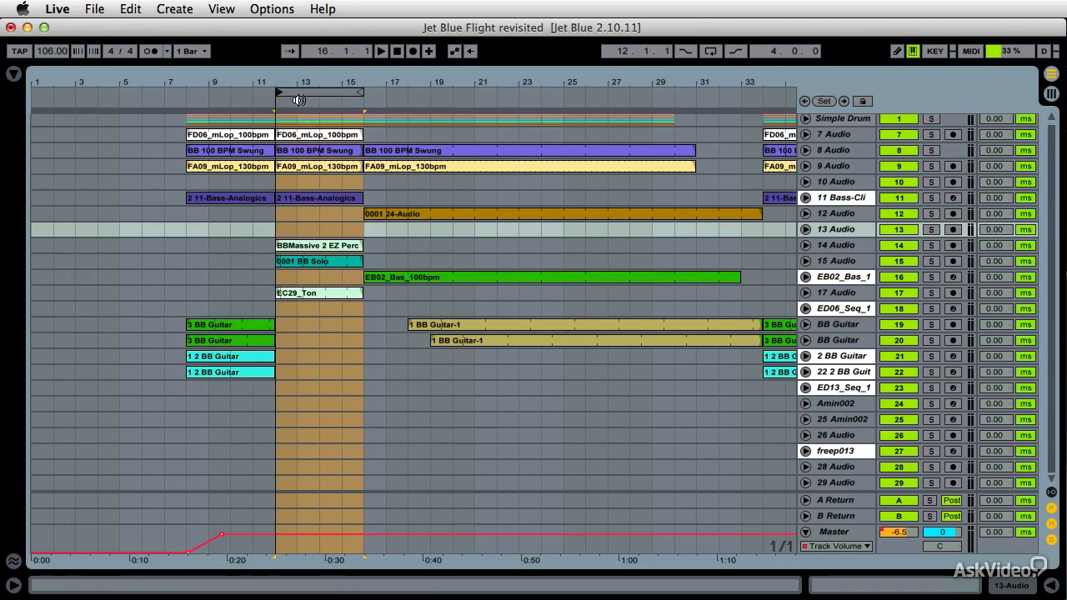
left_click(305, 96, "ctrl")
left_click(327, 148)
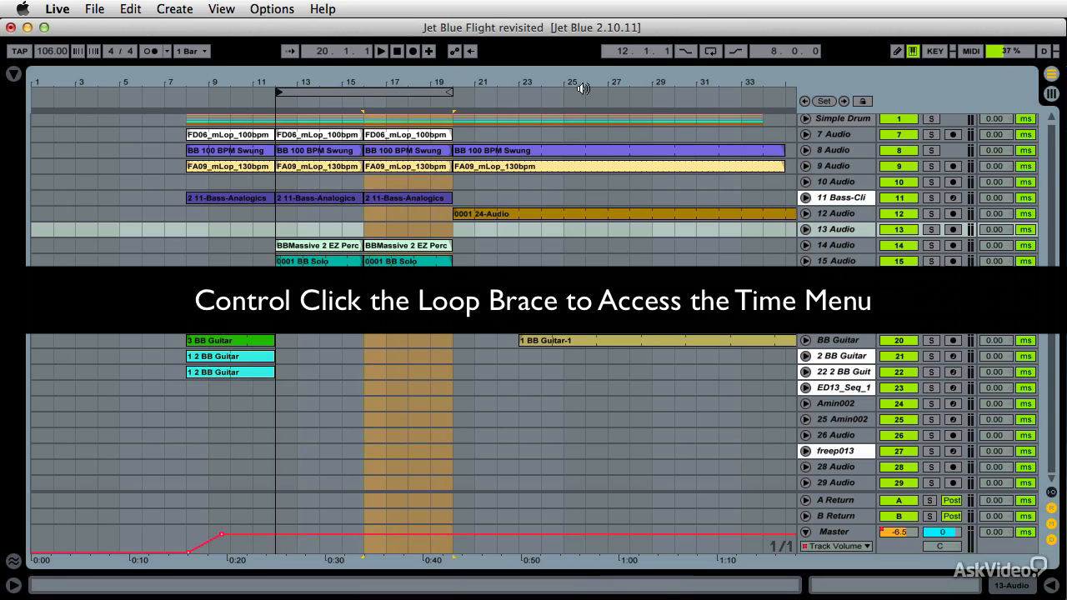
key("space")
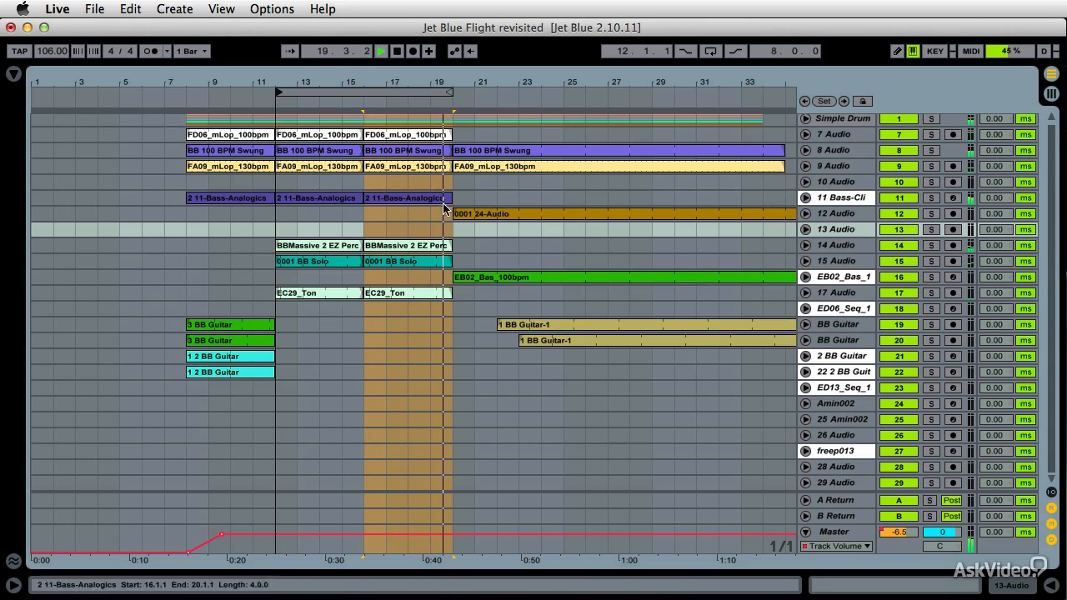
key("space")
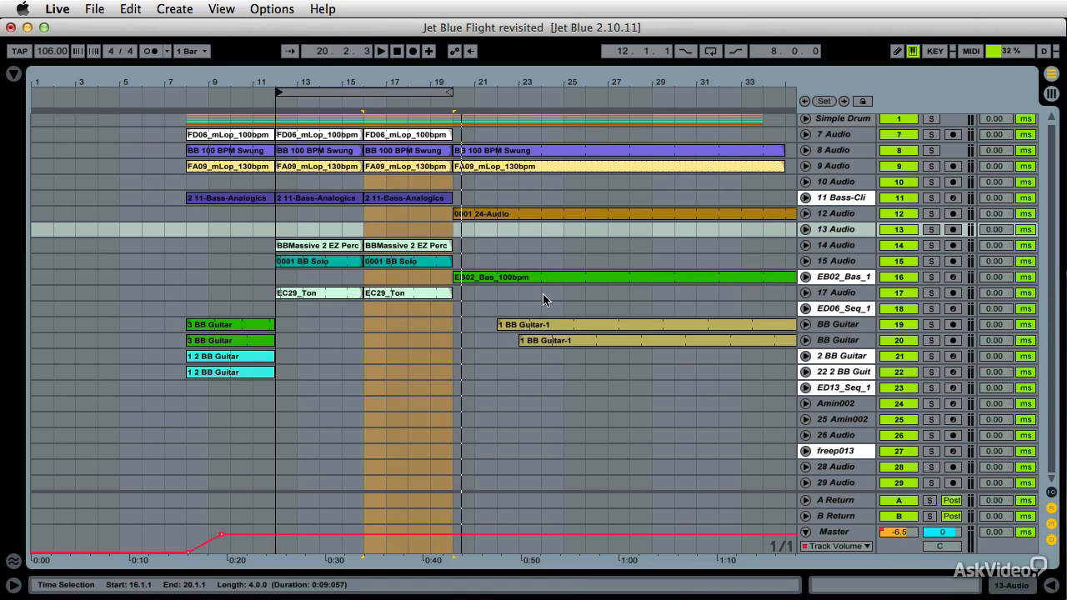
Delete the time from 20.1.1 to 24.1.1 across all tracks and listen to the section that follows.
left_click_drag(542, 293, 440, 303)
right_click(495, 296)
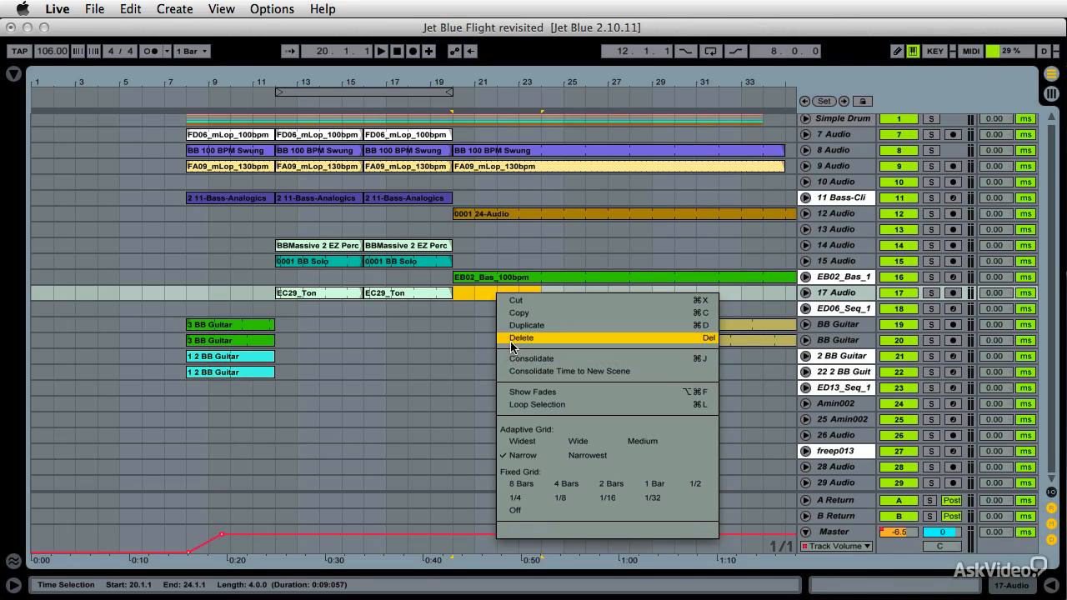
left_click(382, 407)
left_click(140, 10)
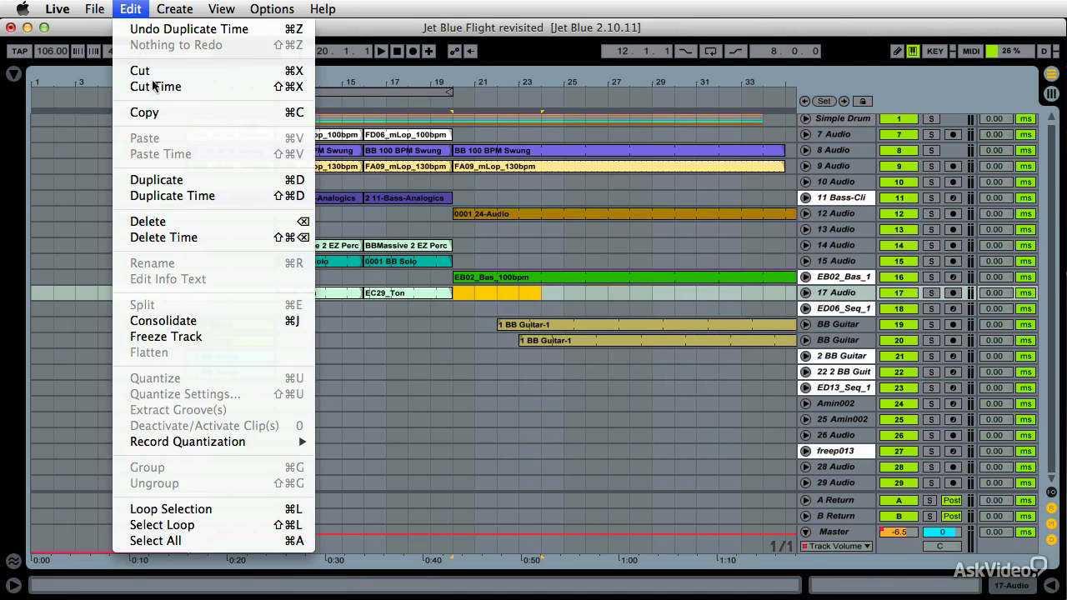
left_click(165, 237)
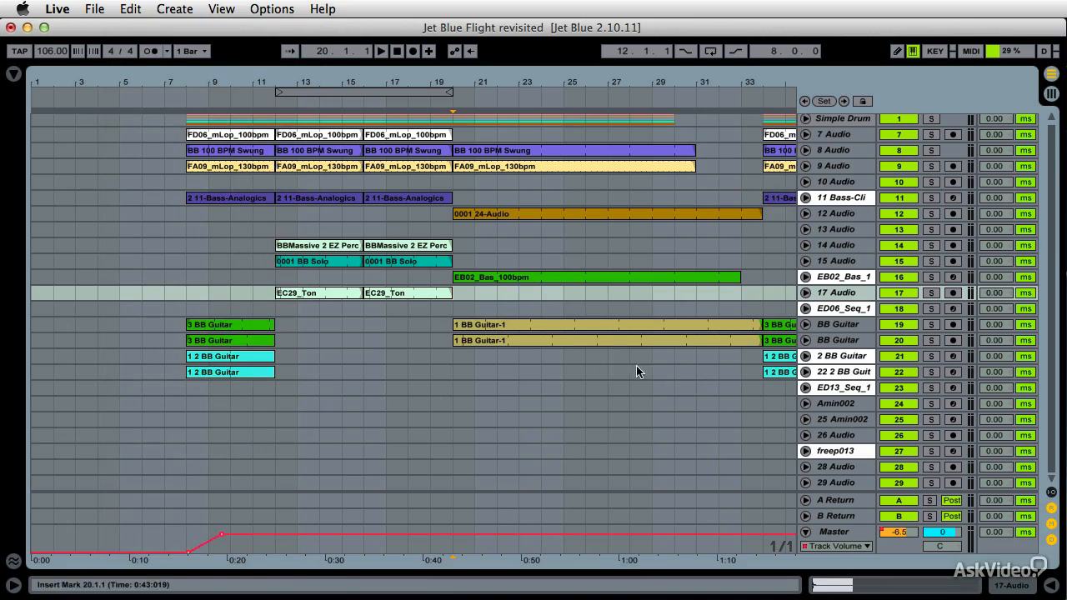
left_click(501, 97)
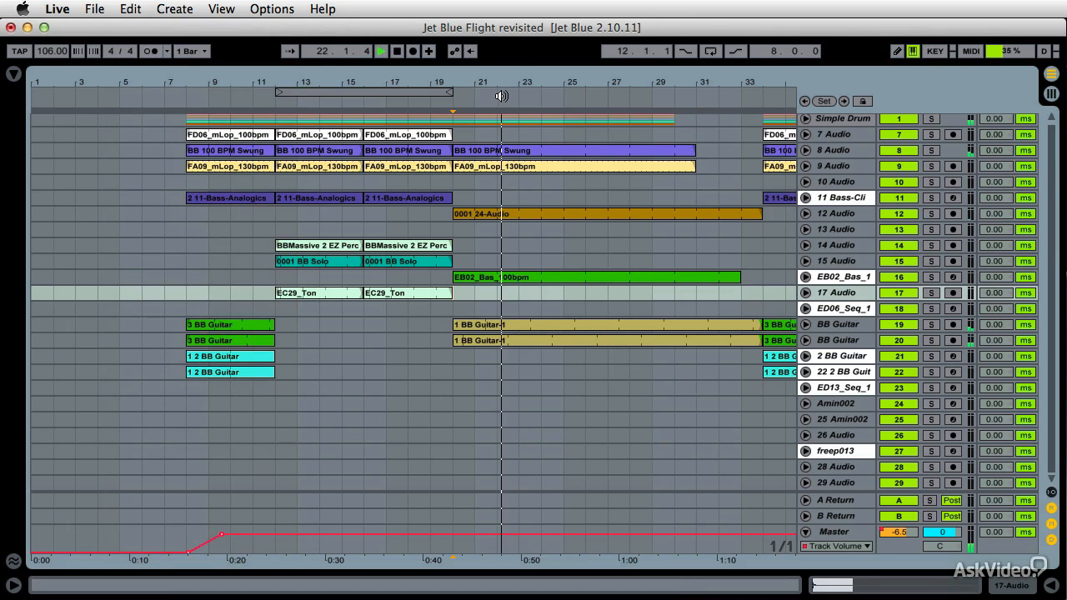
left_click_drag(577, 85, 416, 86)
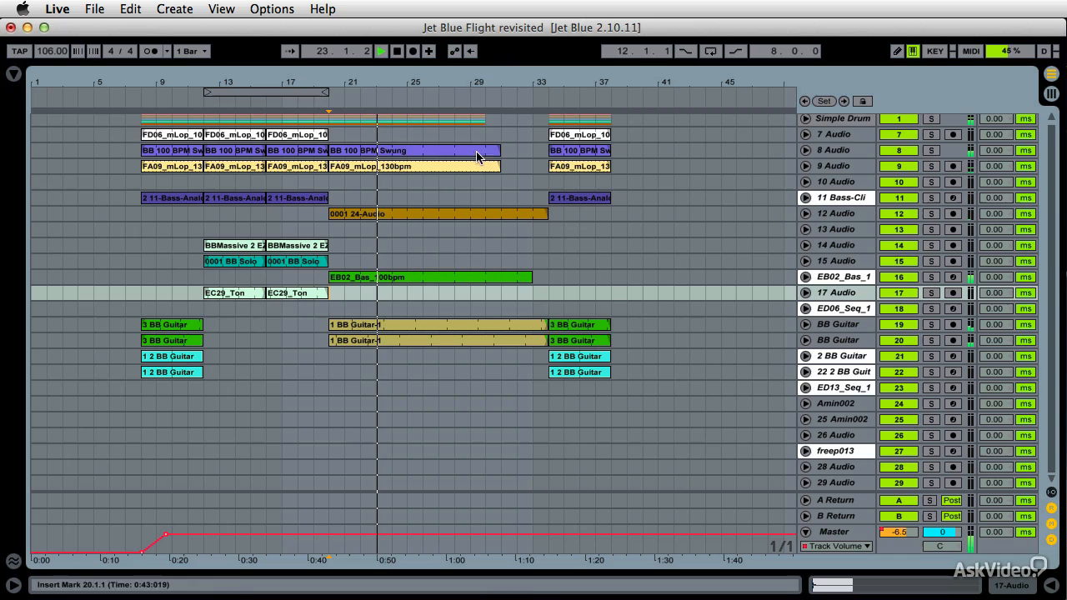
key("space")
Set the loop brace to 20.1.1 with a length of 14 bars and delete that time from the arrangement.
left_click_drag(317, 92, 550, 107)
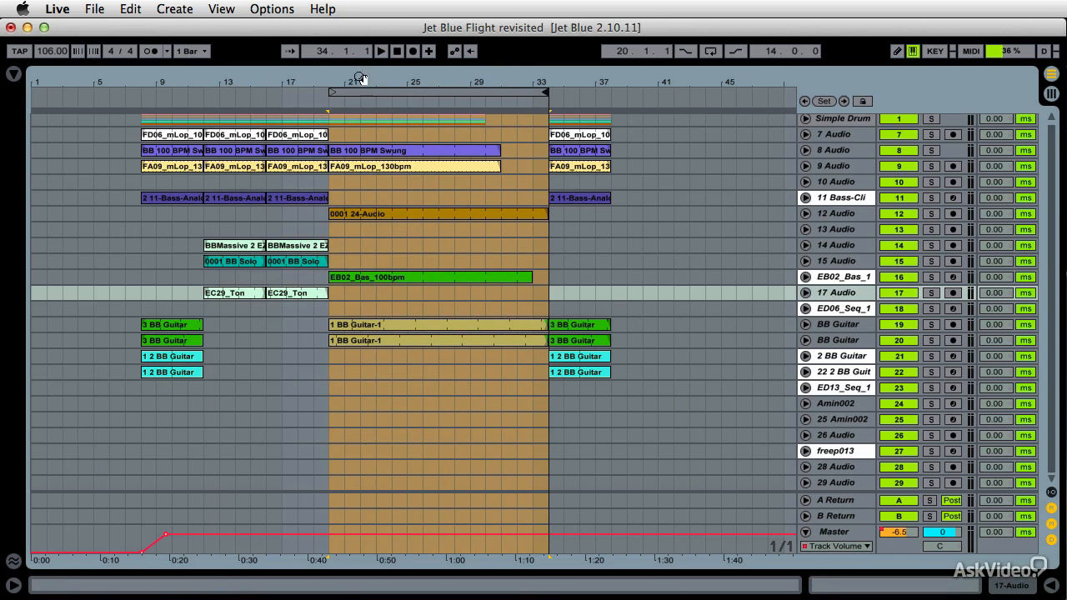
left_click(130, 8)
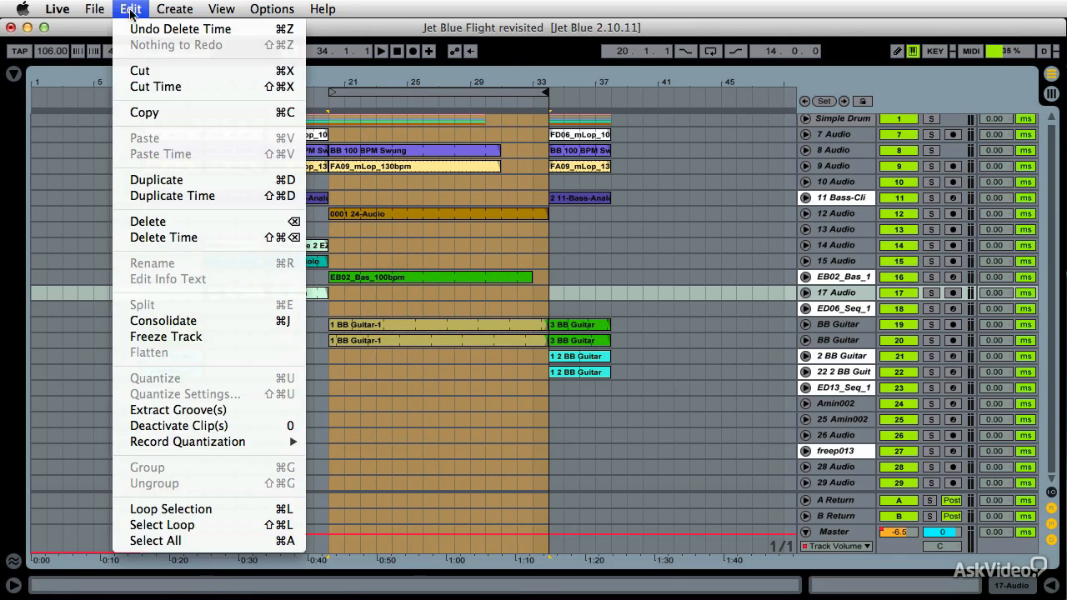
left_click(175, 236)
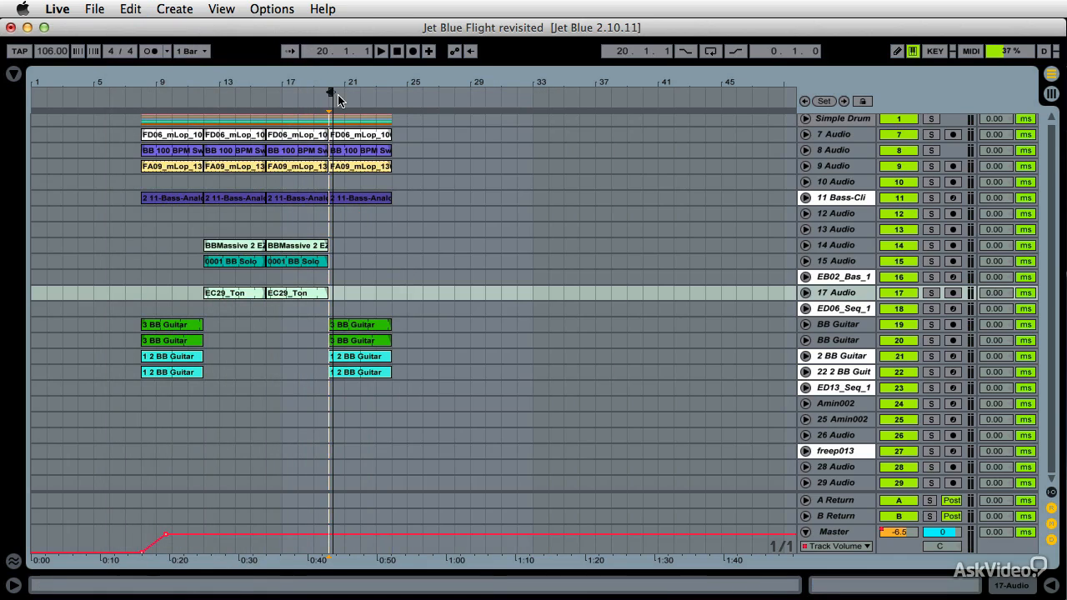
Set the loop brace over the last section, from 20.1.1 for 4 bars, and duplicate the selection.
left_click(339, 94)
left_click_drag(339, 94, 387, 102)
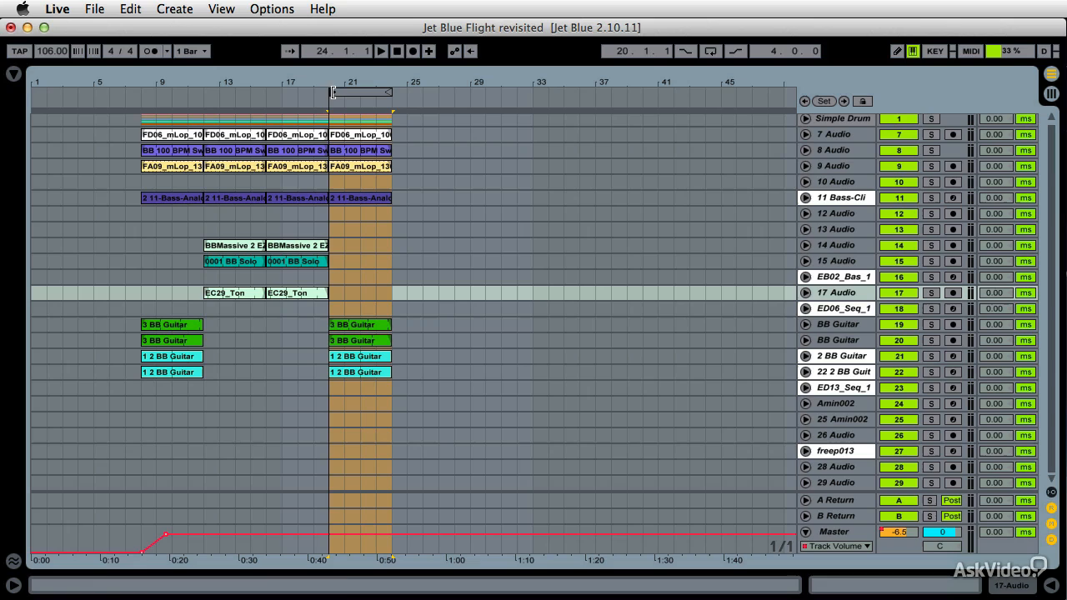
key("super+d")
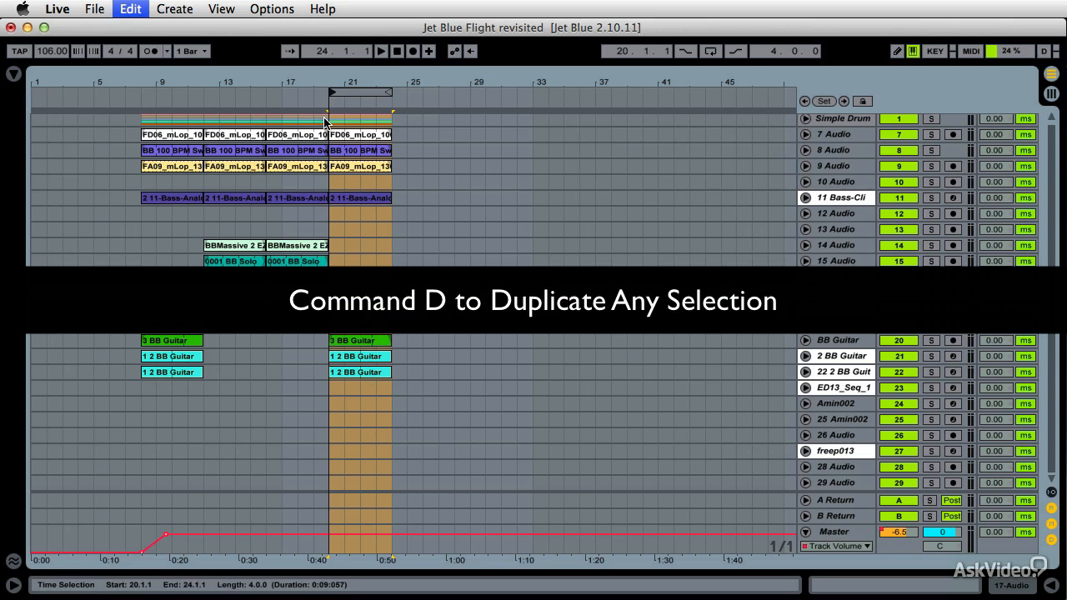
Duplicate the selected four-bar section three times in a row so the arrangement extends to 36.1.1.
key("super+d")
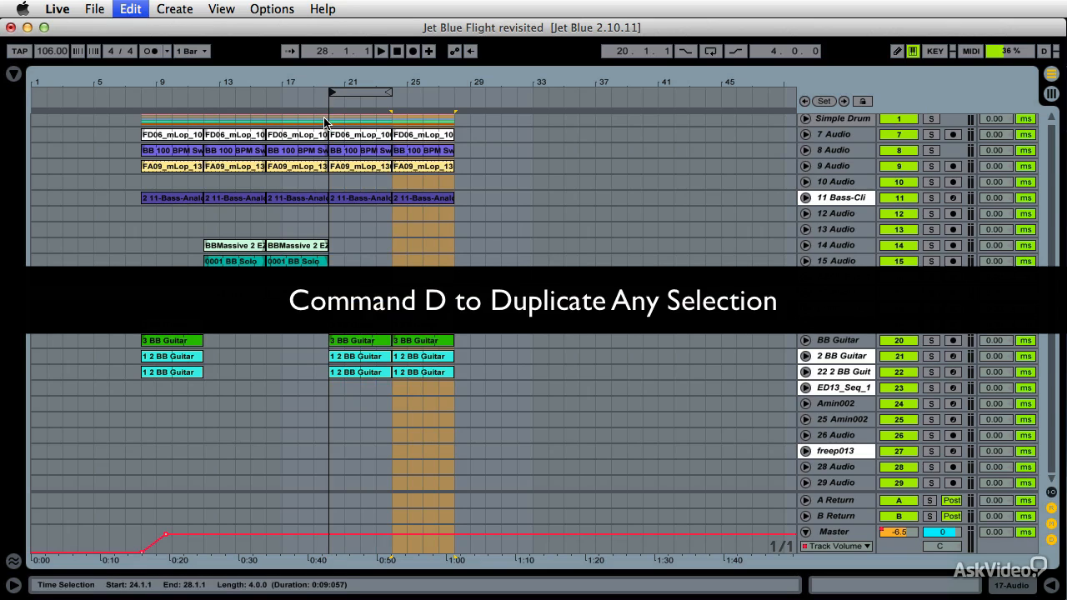
key("super+d")
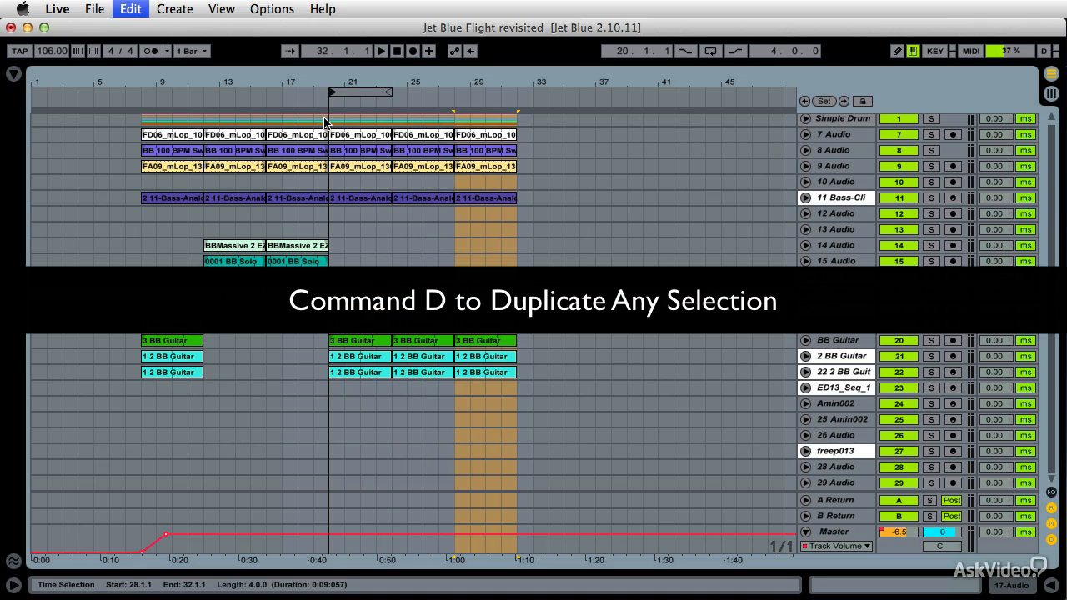
key("super+d")
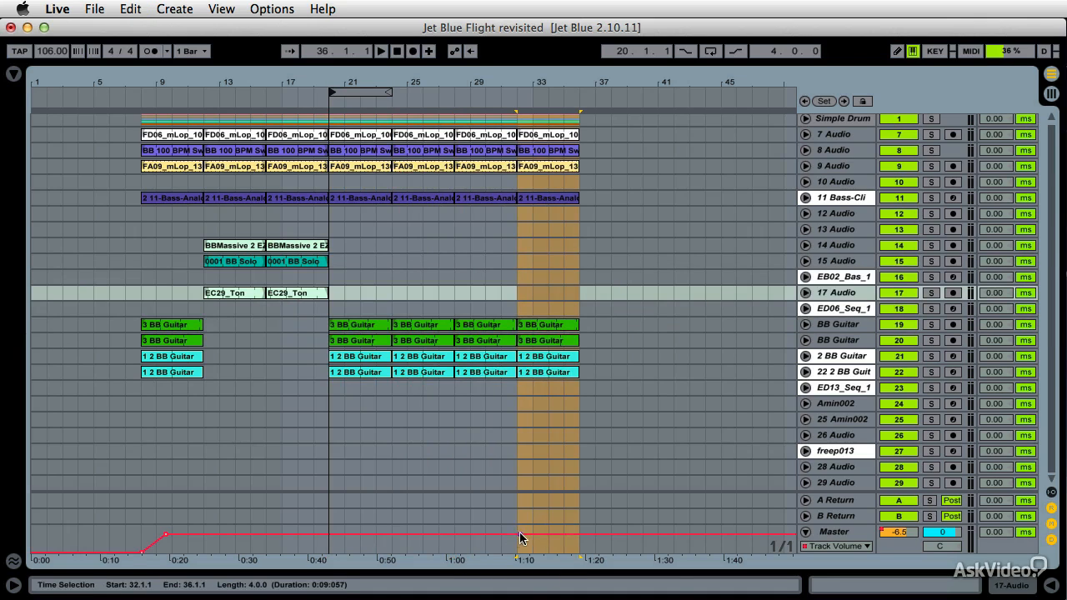
Draw a Master track volume fade-out from 32.1.1 down to -inf at 36.1.1 and listen to the ending.
left_click_drag(520, 534, 580, 552)
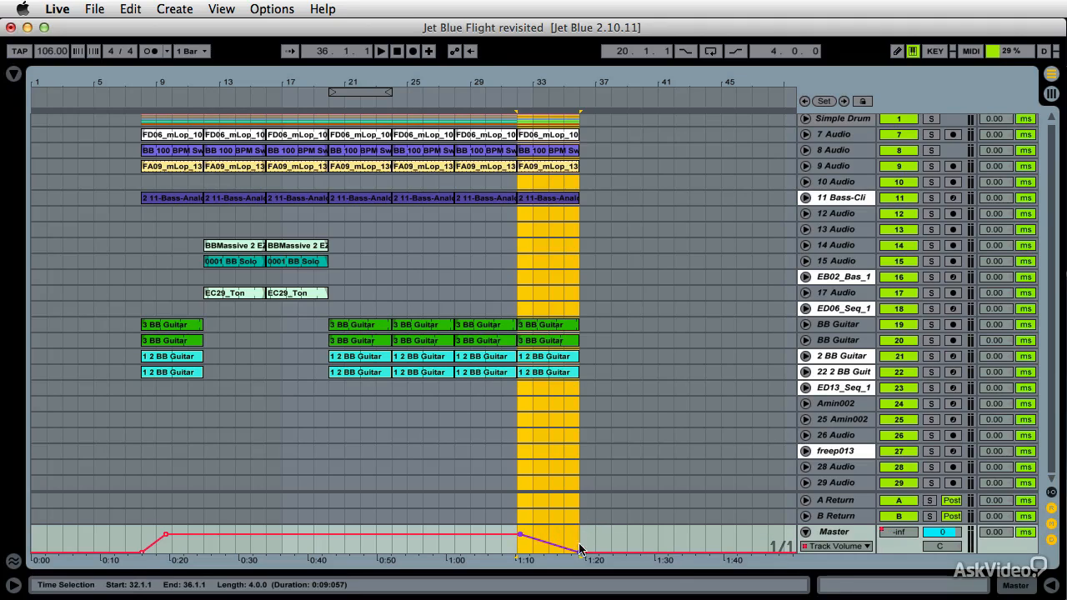
left_click(442, 82)
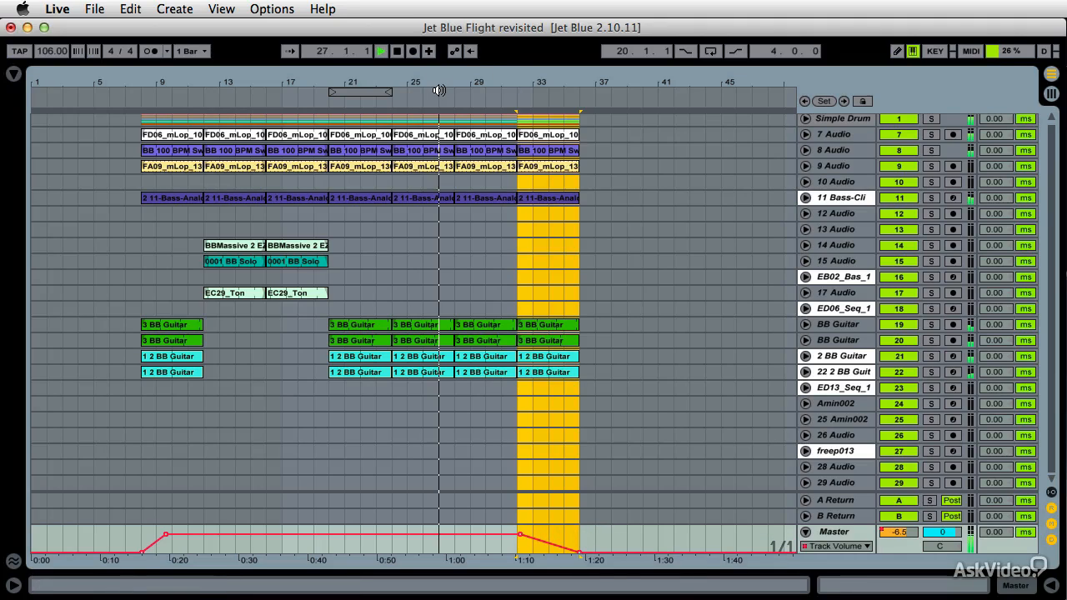
left_click(515, 93)
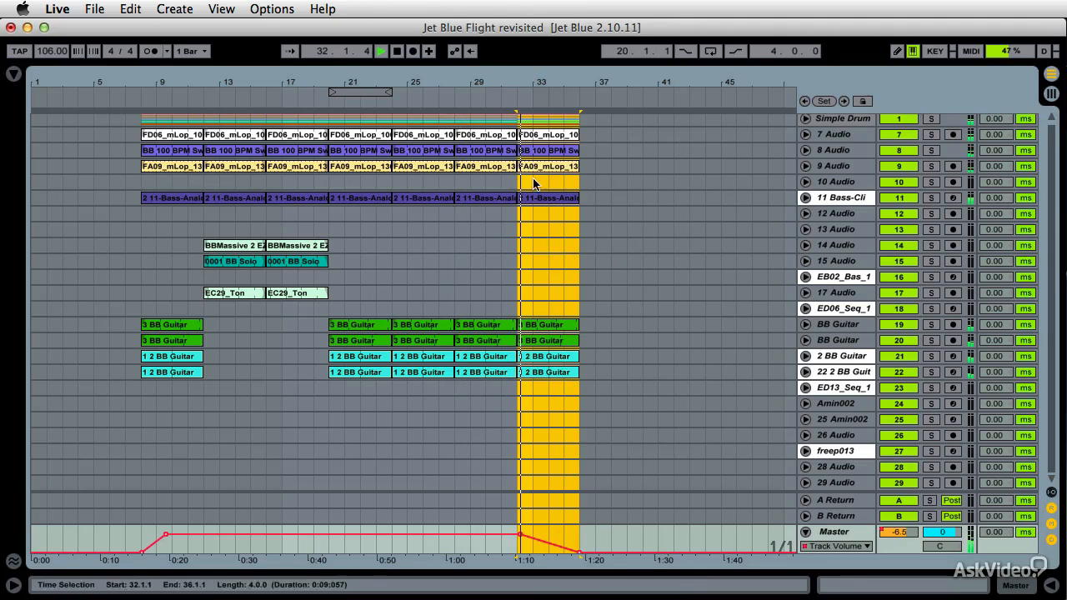
key("space")
Set the loop brace over the whole arrangement, from 8.1.1 for 28 bars, and open the audio export settings.
left_click_drag(331, 93, 140, 133)
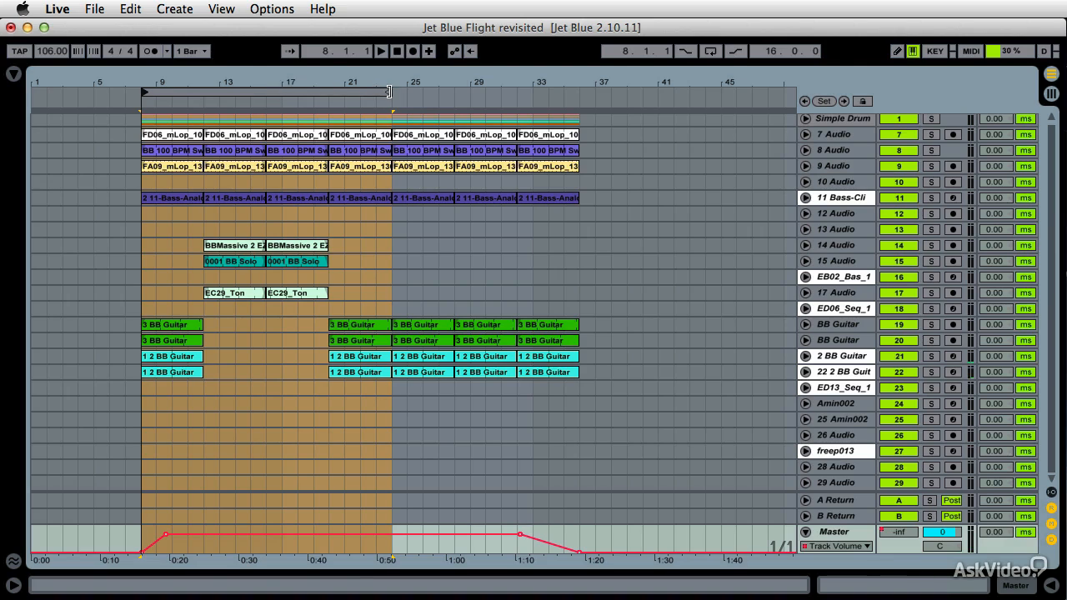
left_click_drag(389, 92, 581, 130)
left_click(95, 10)
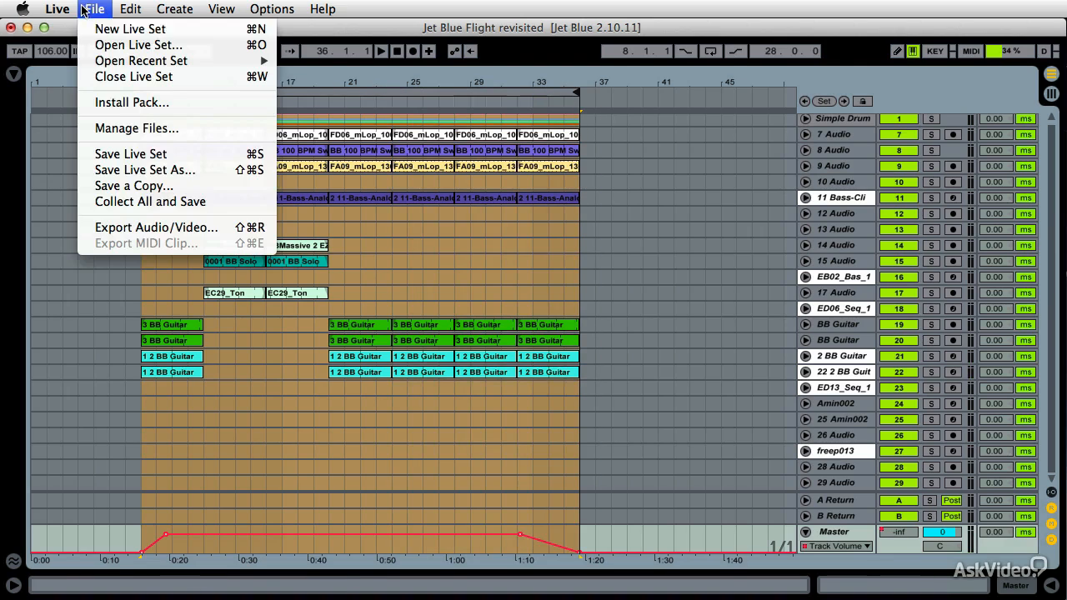
left_click(167, 228)
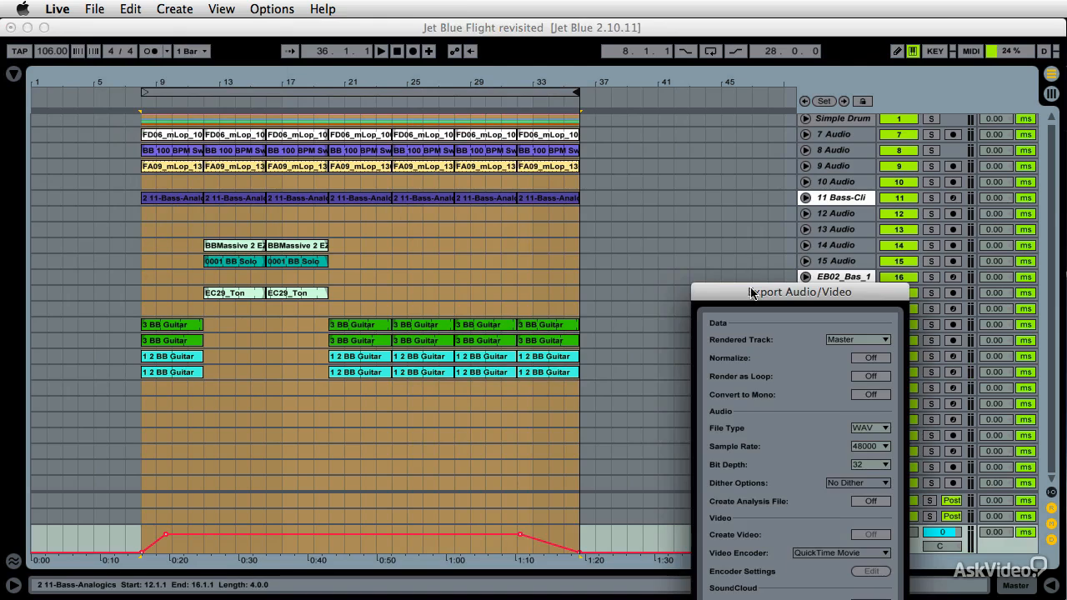
left_click_drag(751, 292, 460, 27)
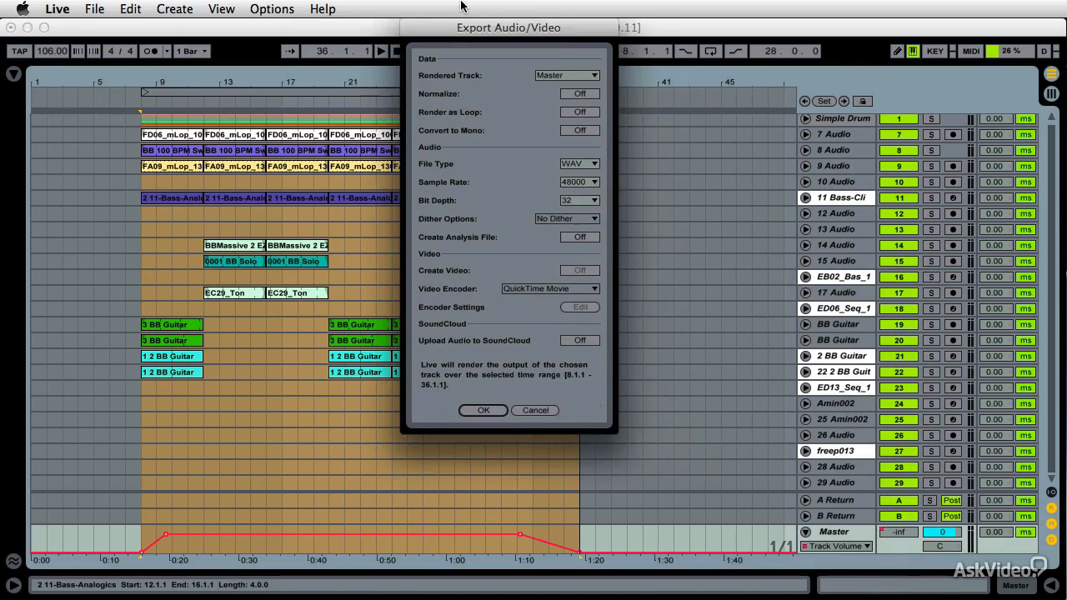
Set the export sample rate to 44100 and the bit depth to 16.
left_click(581, 182)
left_click(583, 209)
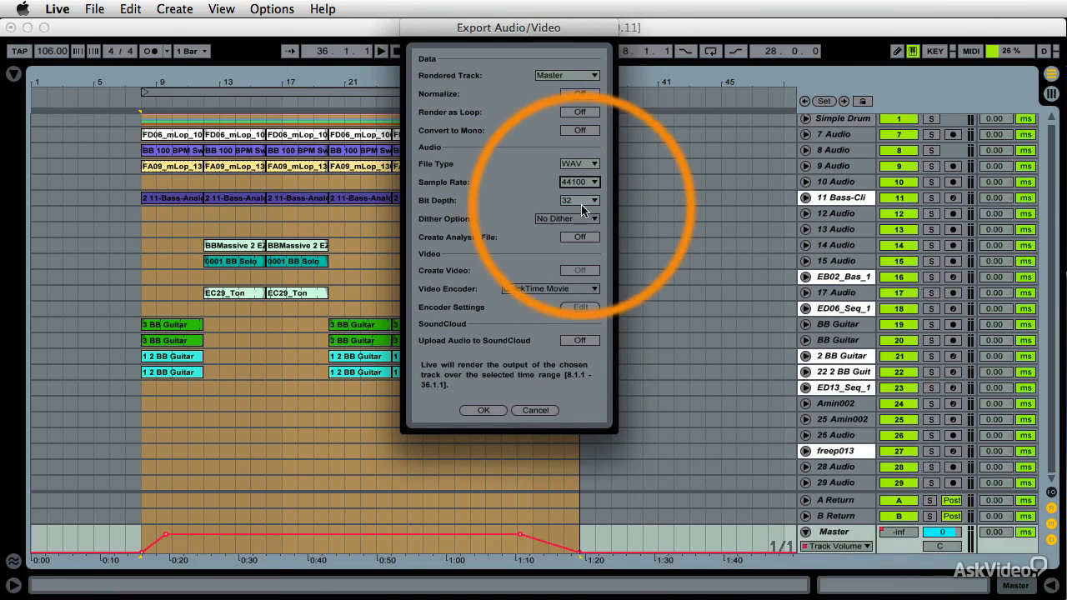
left_click(582, 202)
left_click(580, 207)
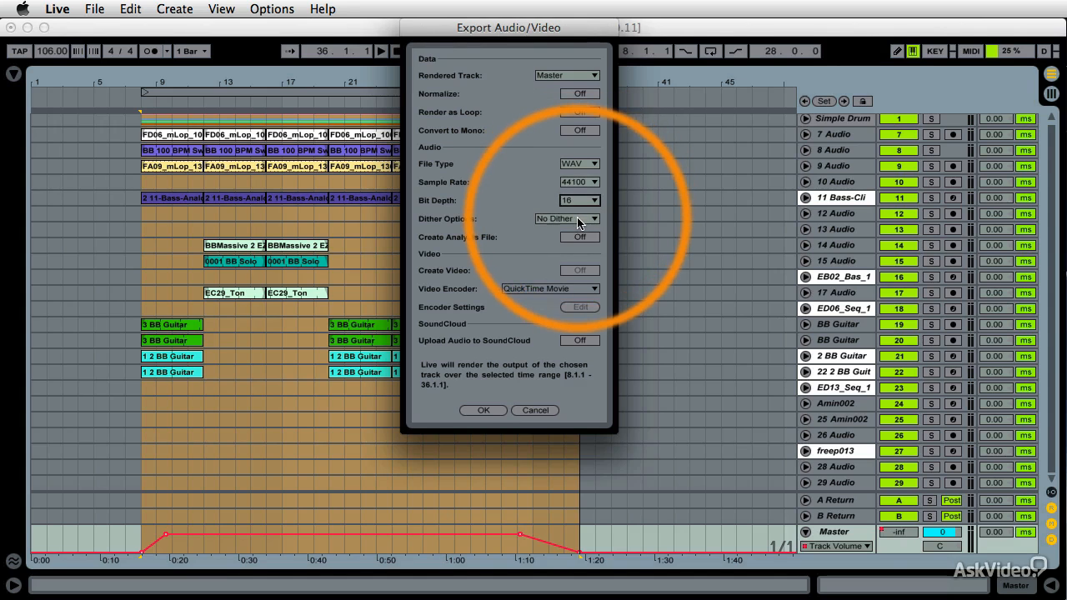
Render the Master output as "Jet Blue Flight revisited.wav" on the Desktop.
left_click(486, 412)
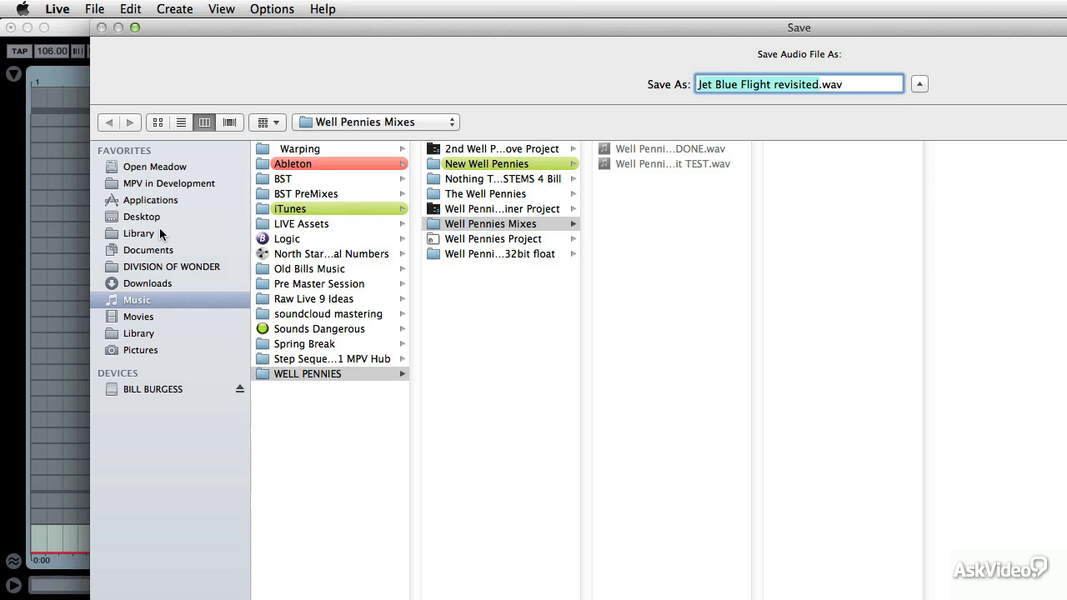
left_click(161, 219)
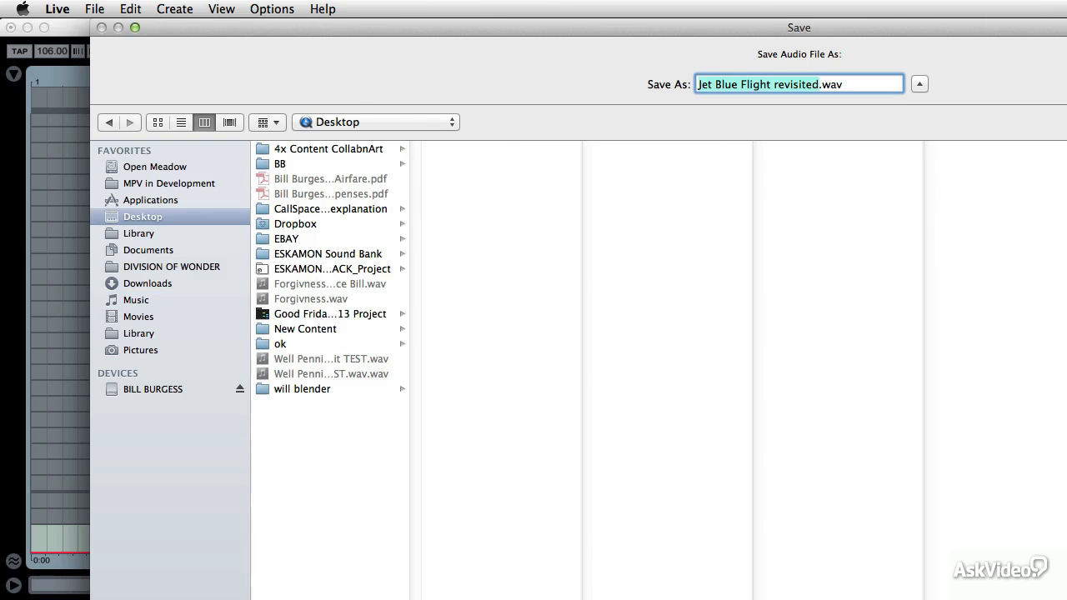
key("Return")
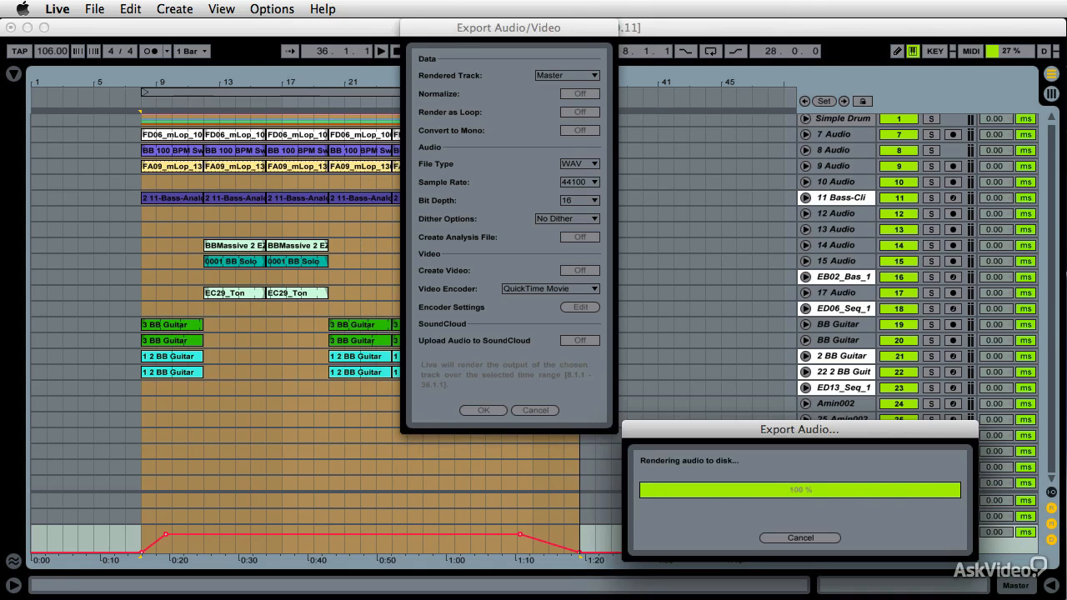
Switch to Finder, play the exported "Jet Blue Flight revisited.wav" in a Quick Look preview, and close the preview.
key("super+Tab")
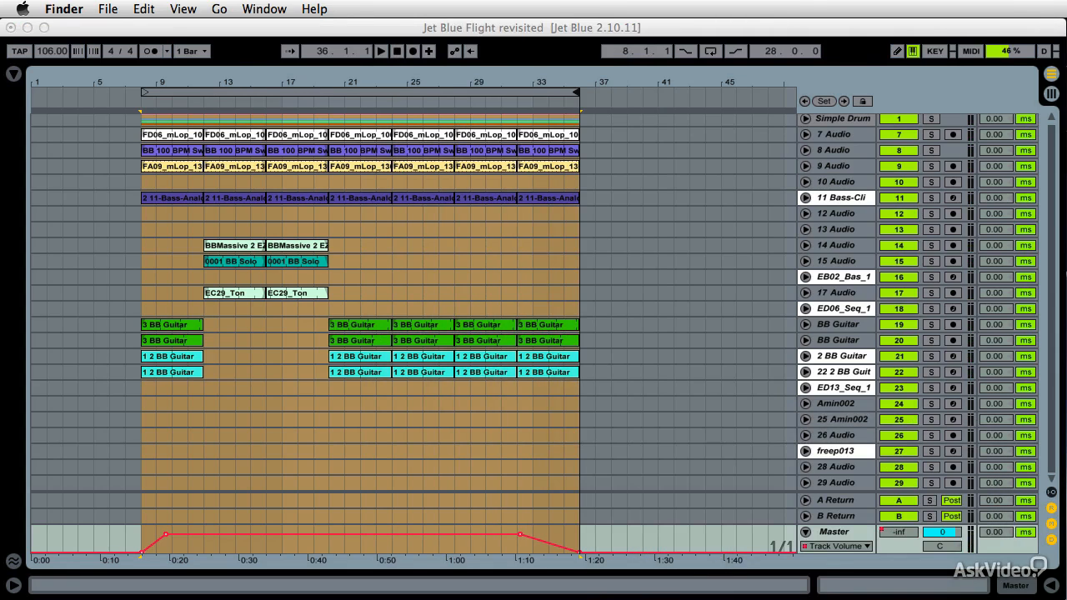
key("space")
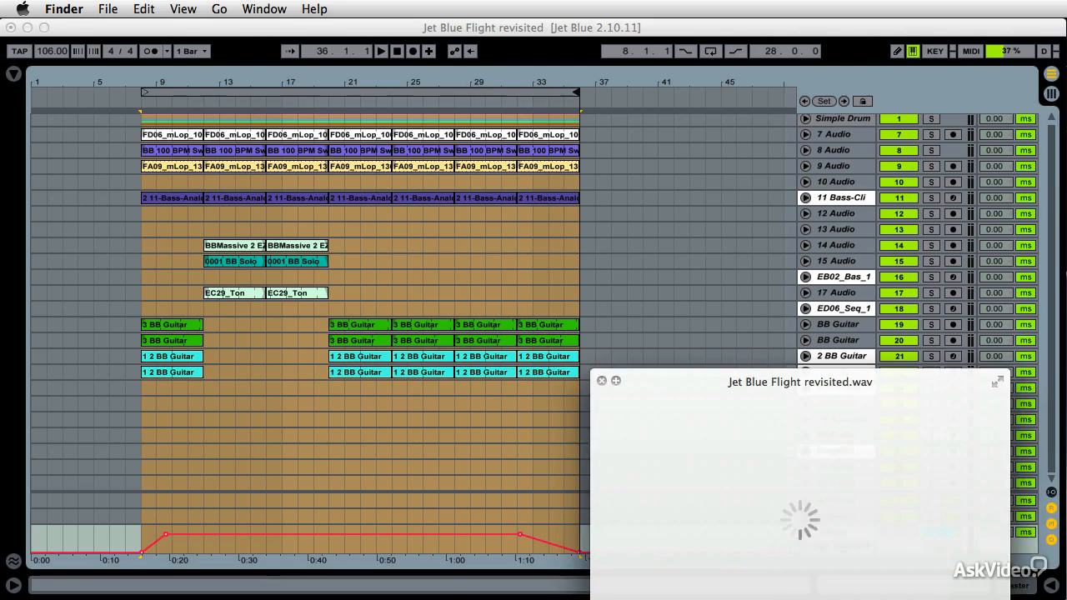
left_click_drag(715, 374, 513, 180)
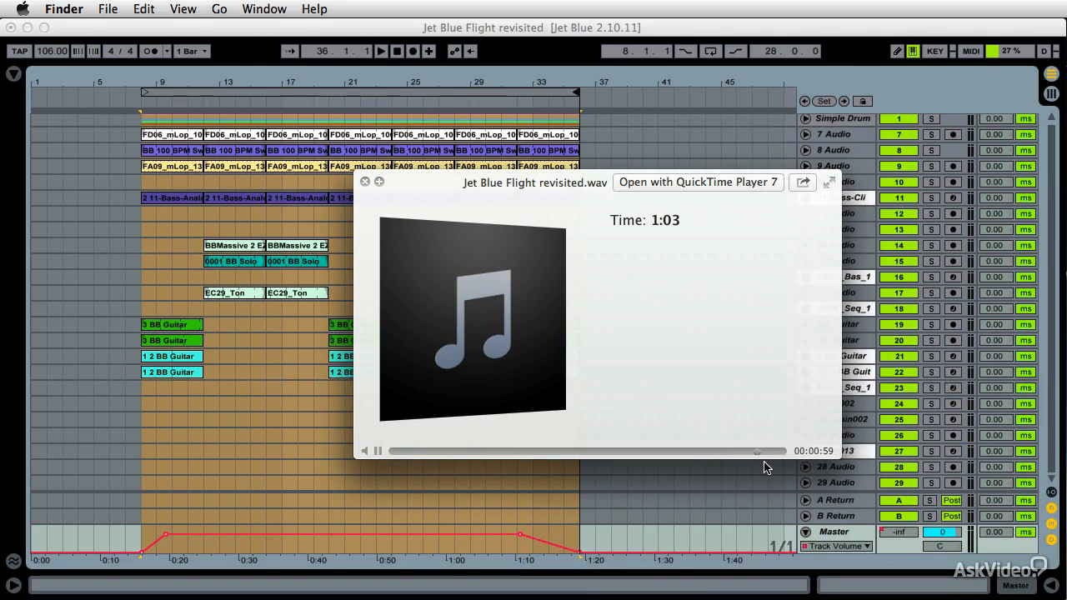
key("space")
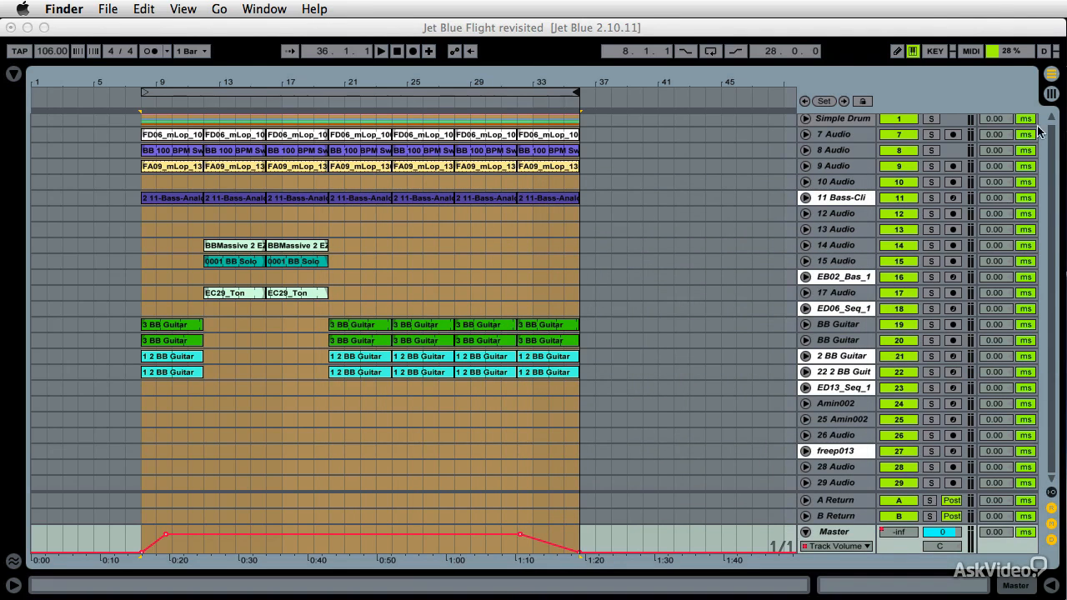
Compare the set's Session View with its Arrangement View by switching between them, ending on the Arrangement View.
left_click(1050, 75)
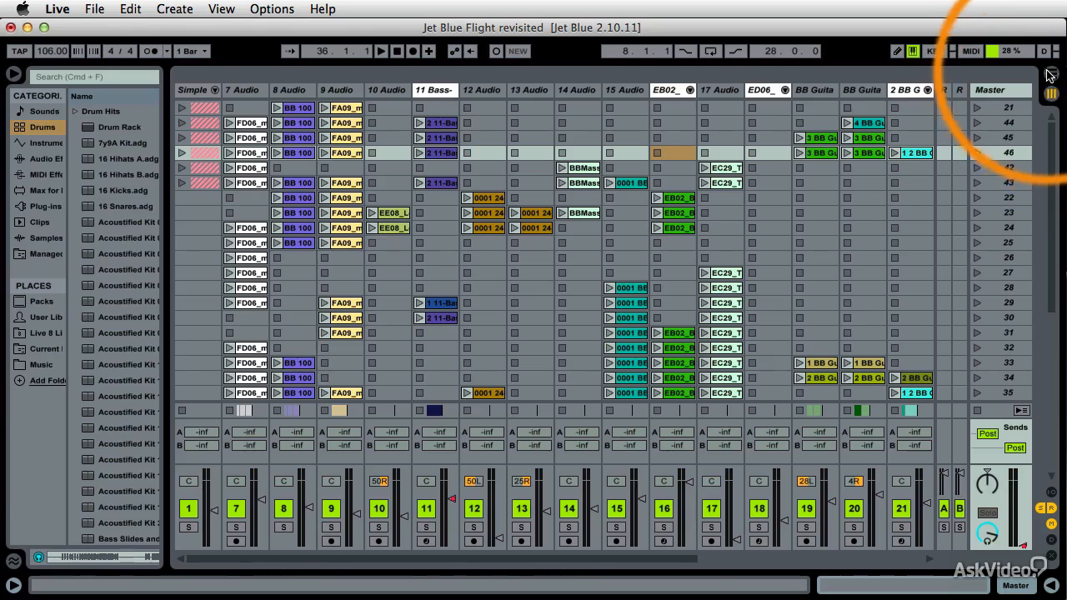
left_click(1048, 75)
left_click(1048, 75)
left_click(1048, 75)
left_click(1049, 75)
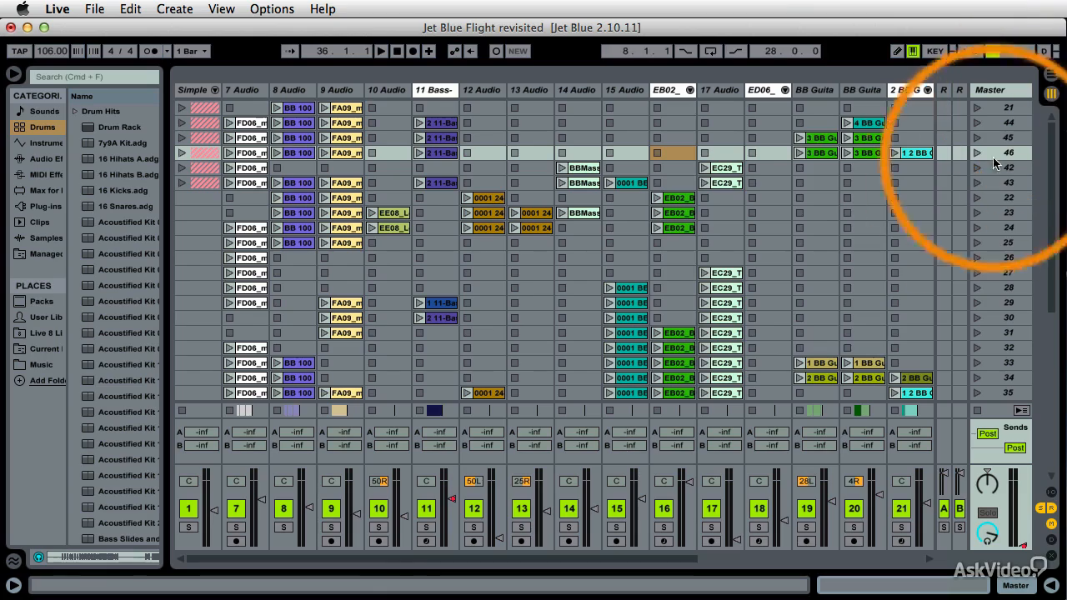
left_click(1052, 76)
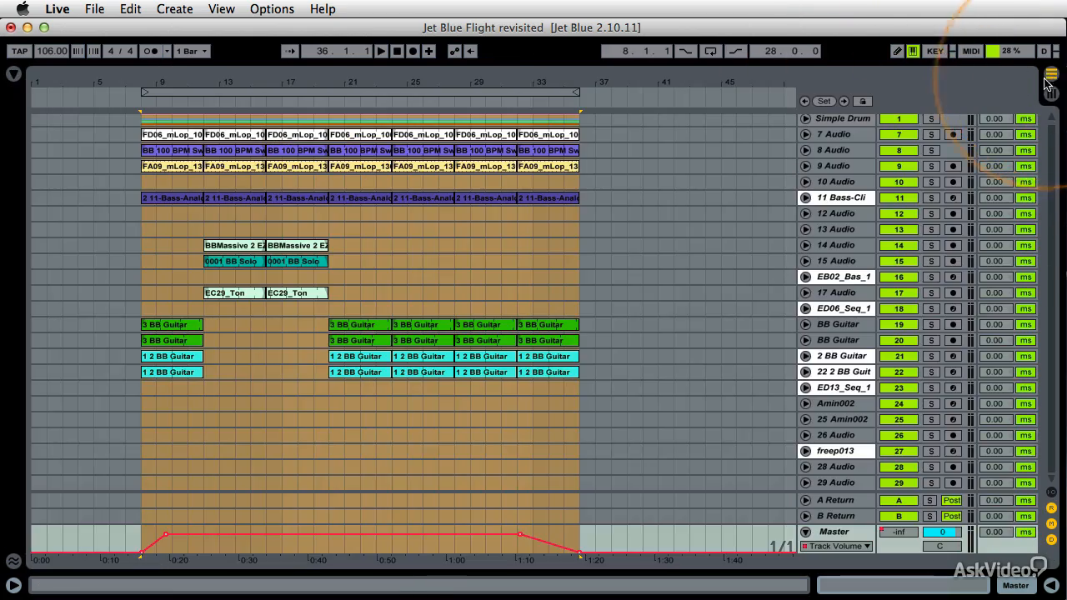